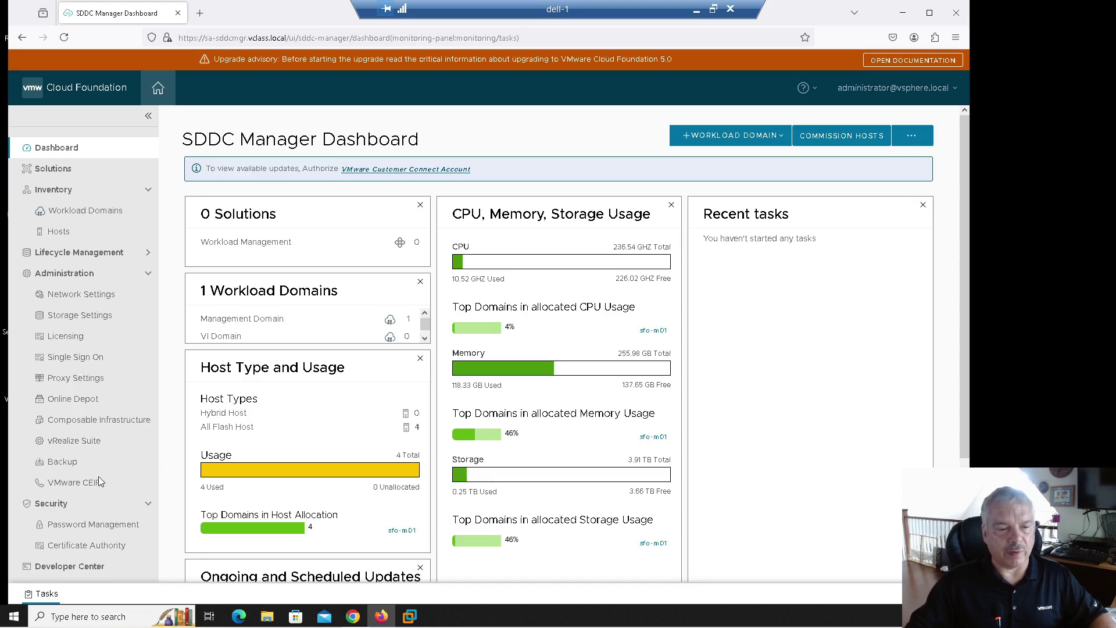
Step: Open Password Management and view the vCenter, PSC, NSX Manager and backup accounts
click(95, 526)
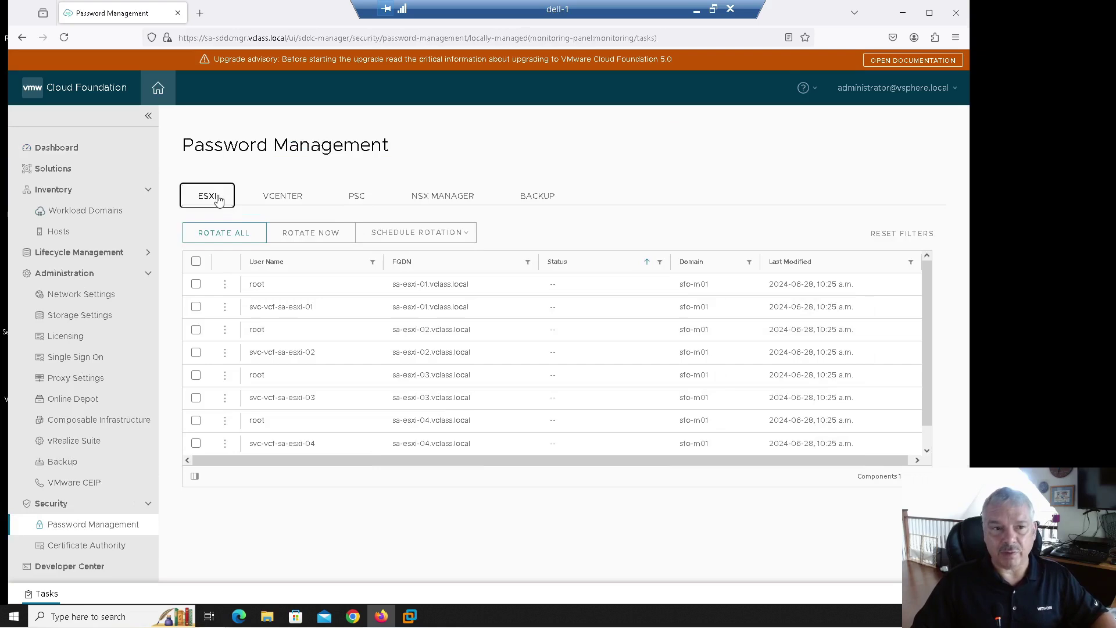
click(282, 198)
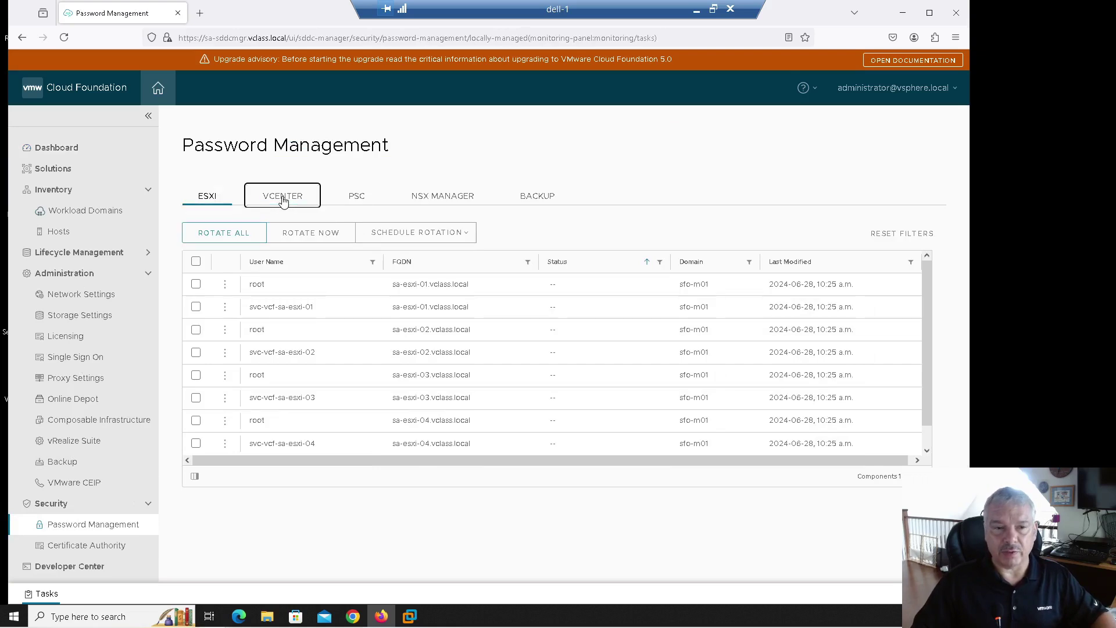
click(358, 199)
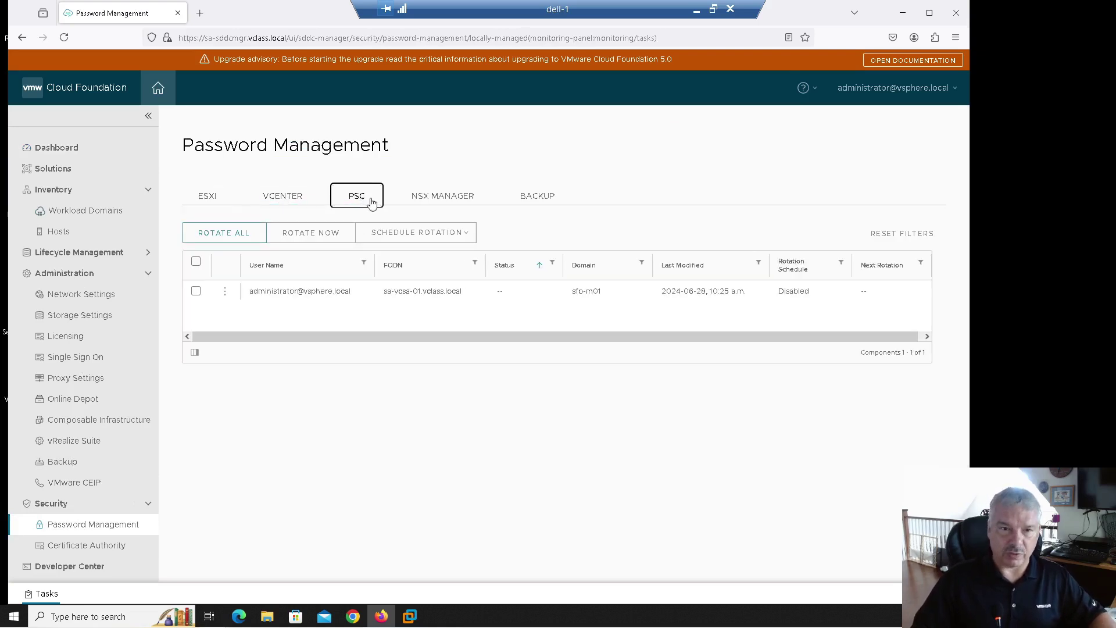
click(427, 199)
click(535, 199)
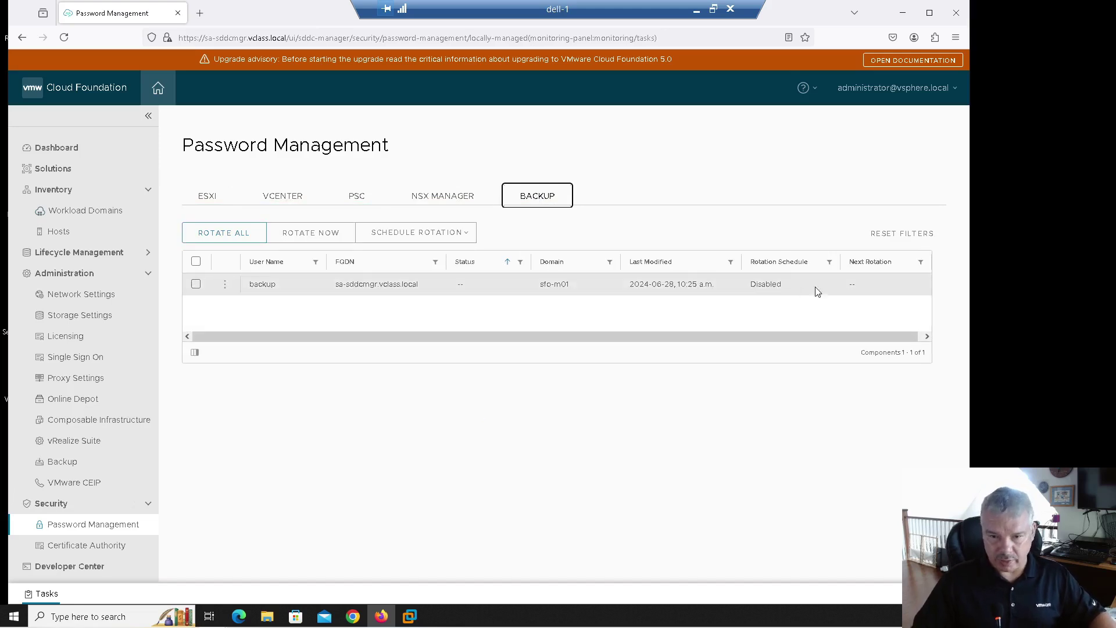
Step: Step back through the tabs to the ESXi accounts and bring up Rotate All for 8 accounts
click(428, 197)
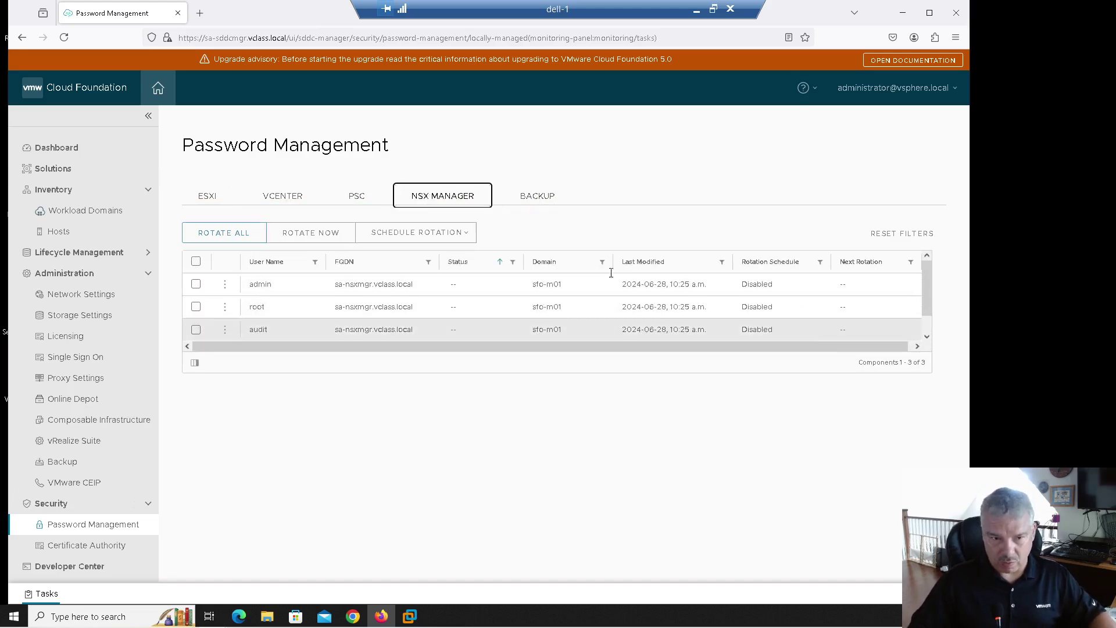
click(356, 195)
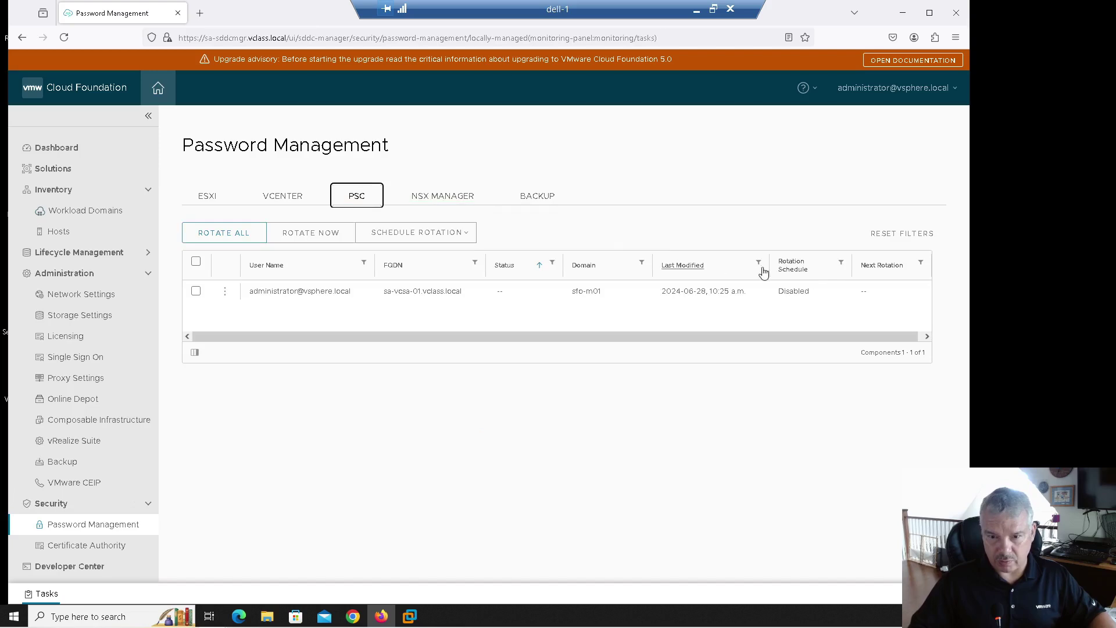
click(288, 202)
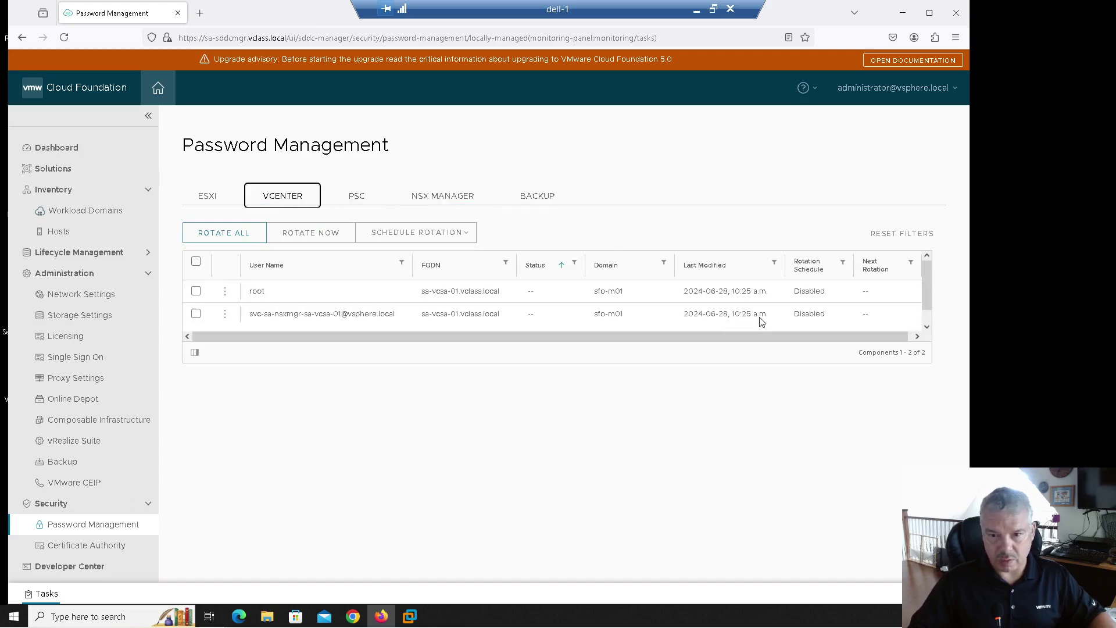
click(202, 205)
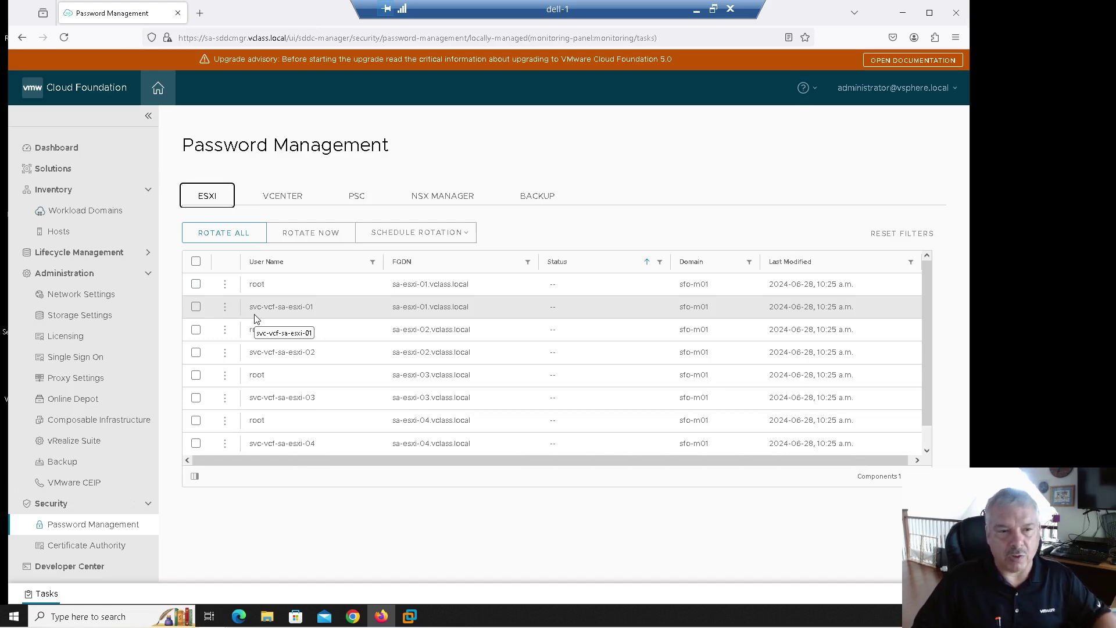
click(215, 241)
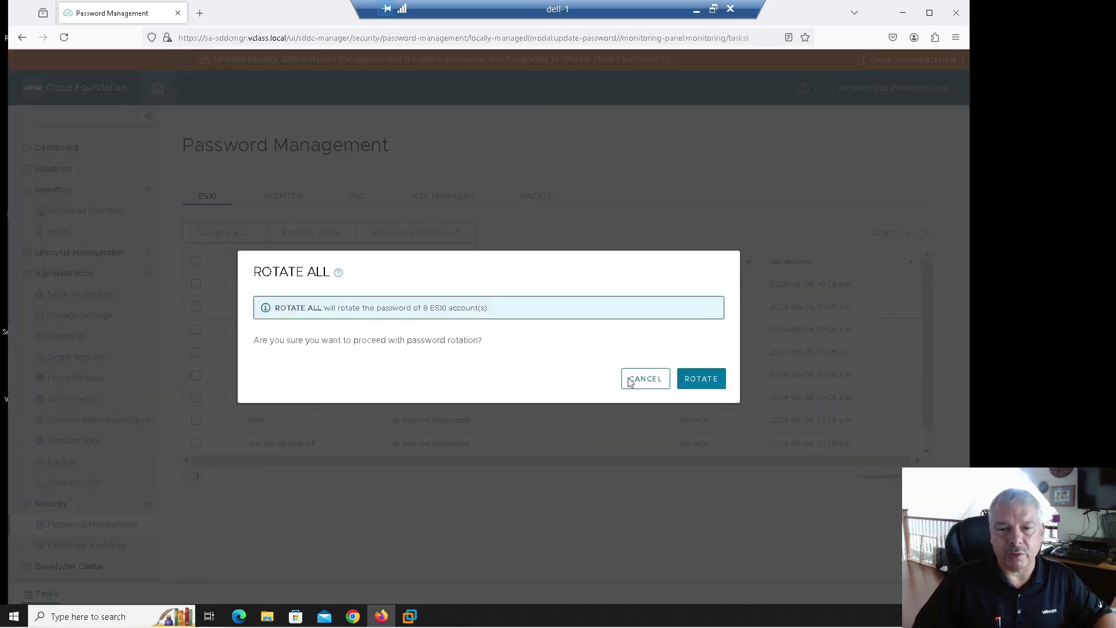
Step: Cancel Rotate All and select the root accounts of sa-esxi-01 through sa-esxi-04
click(632, 379)
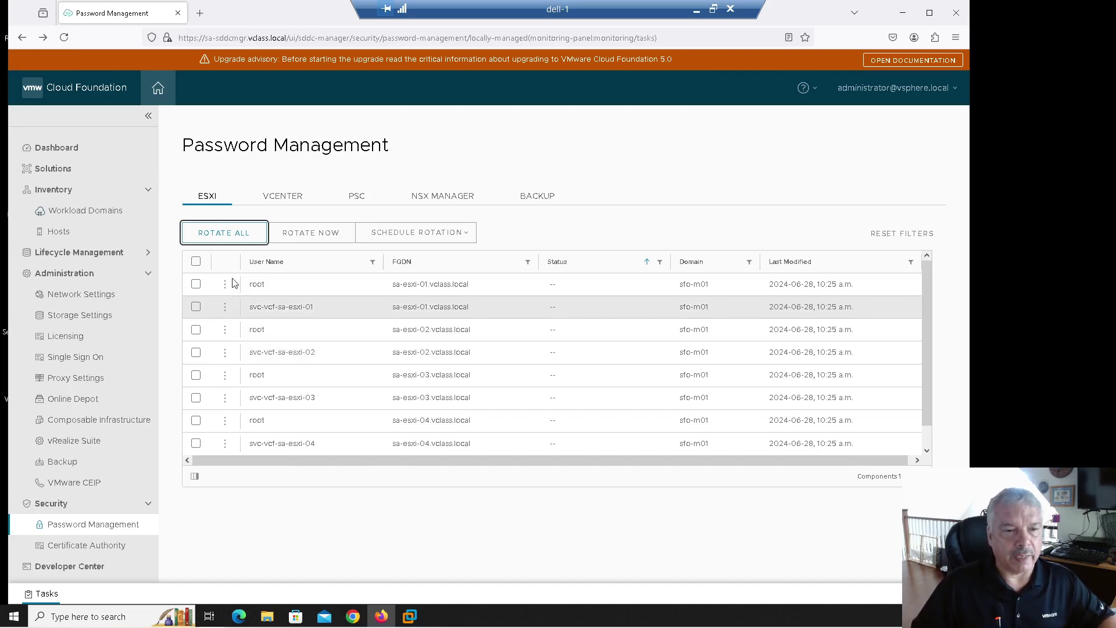
click(196, 284)
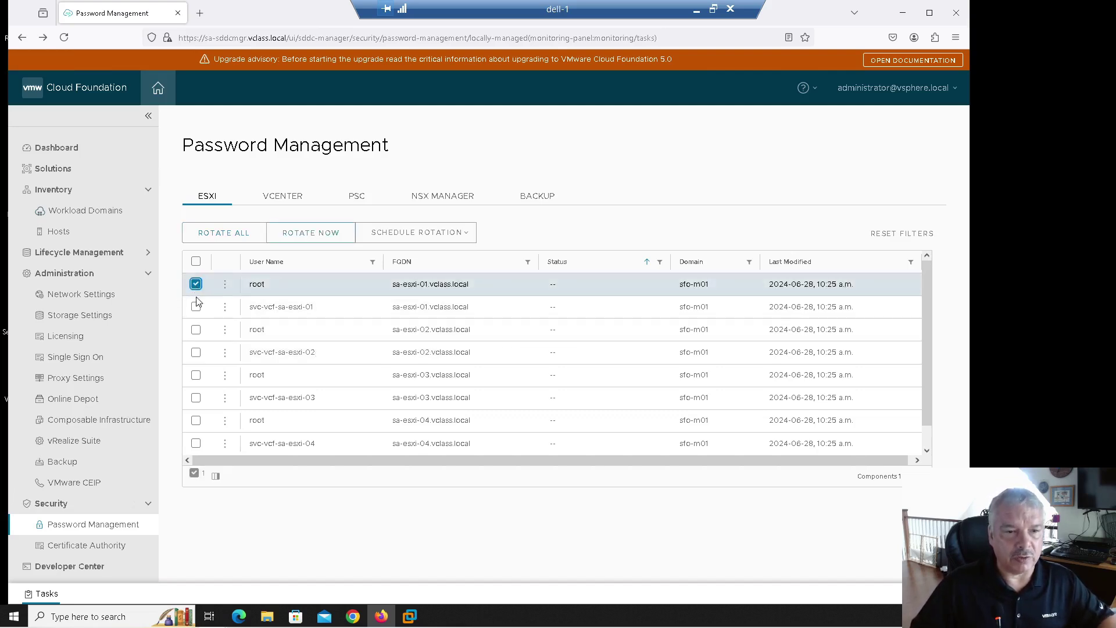
click(196, 329)
click(196, 370)
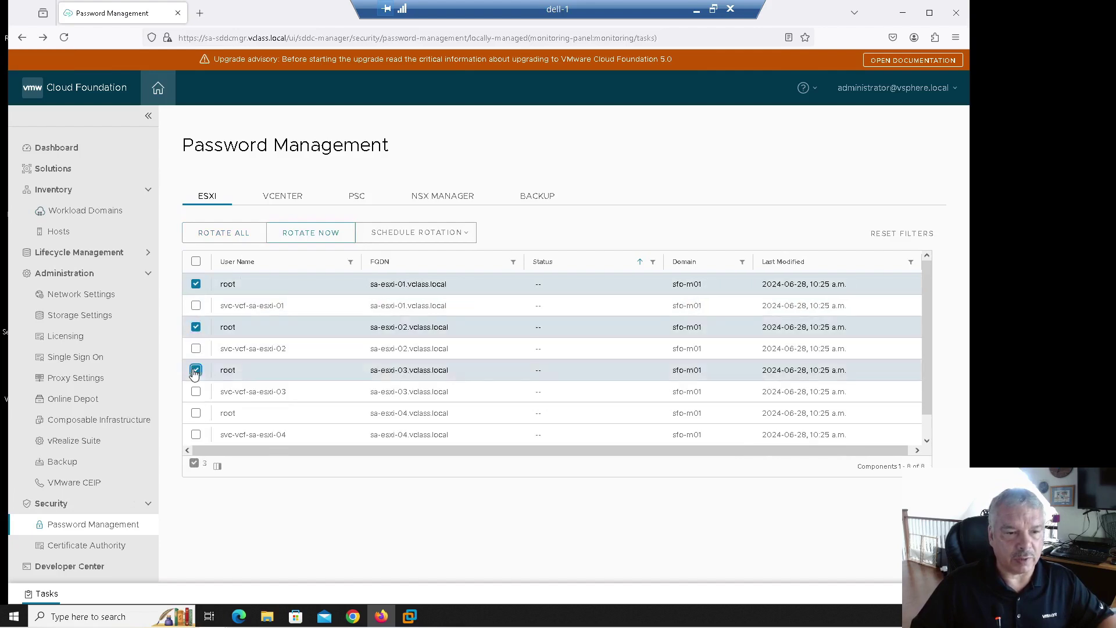
click(196, 413)
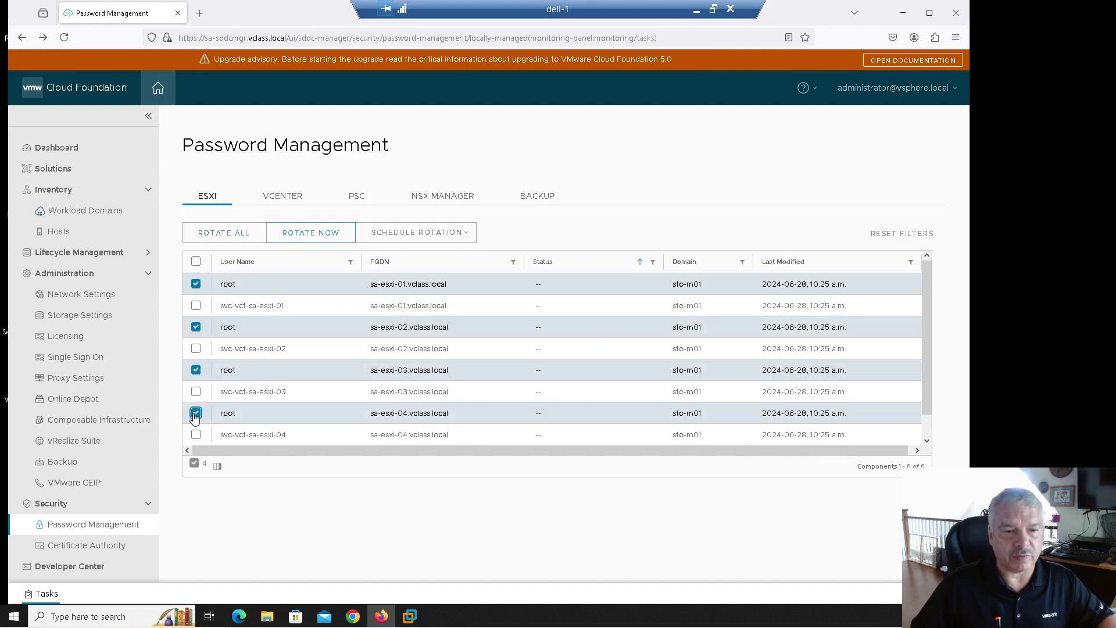
Step: Rotate the four selected ESXi root passwords, wait for success, then show the vCenter accounts
click(294, 236)
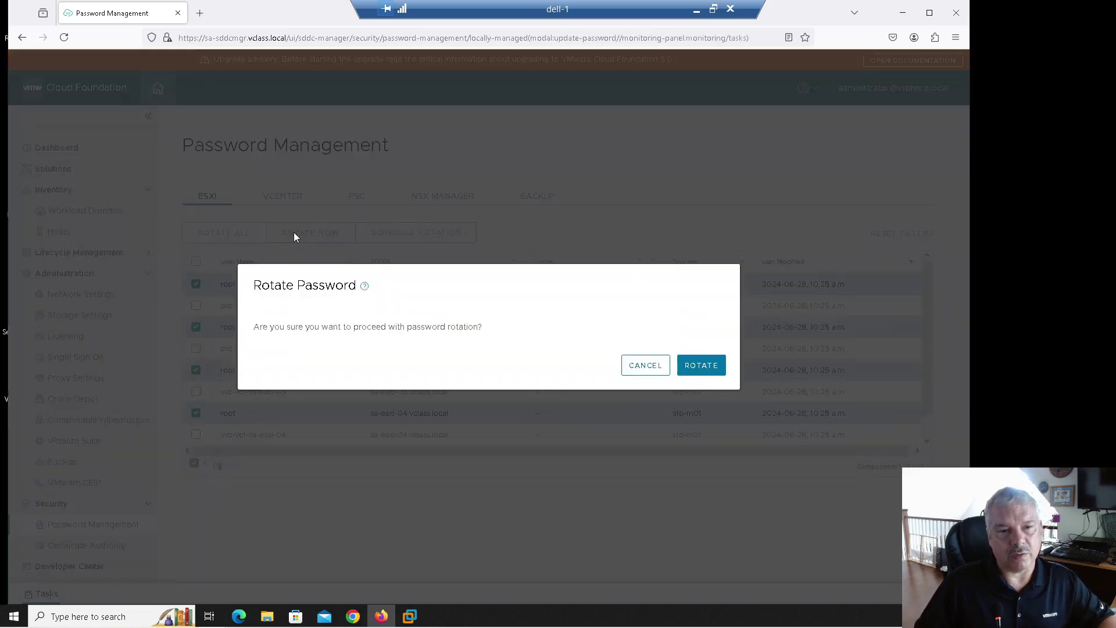
click(696, 364)
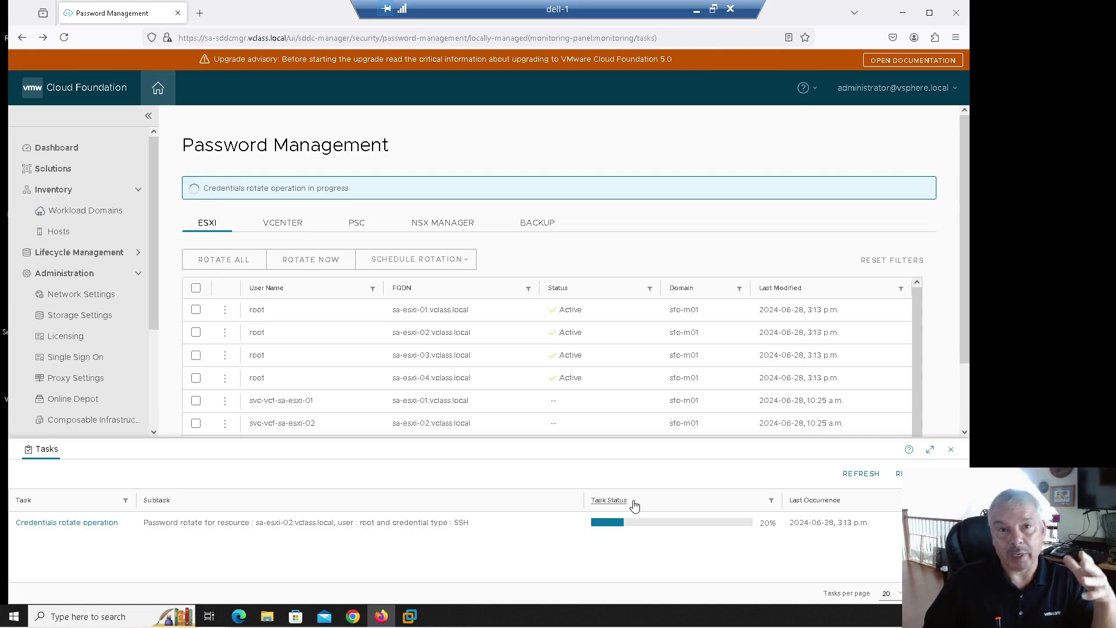
click(950, 450)
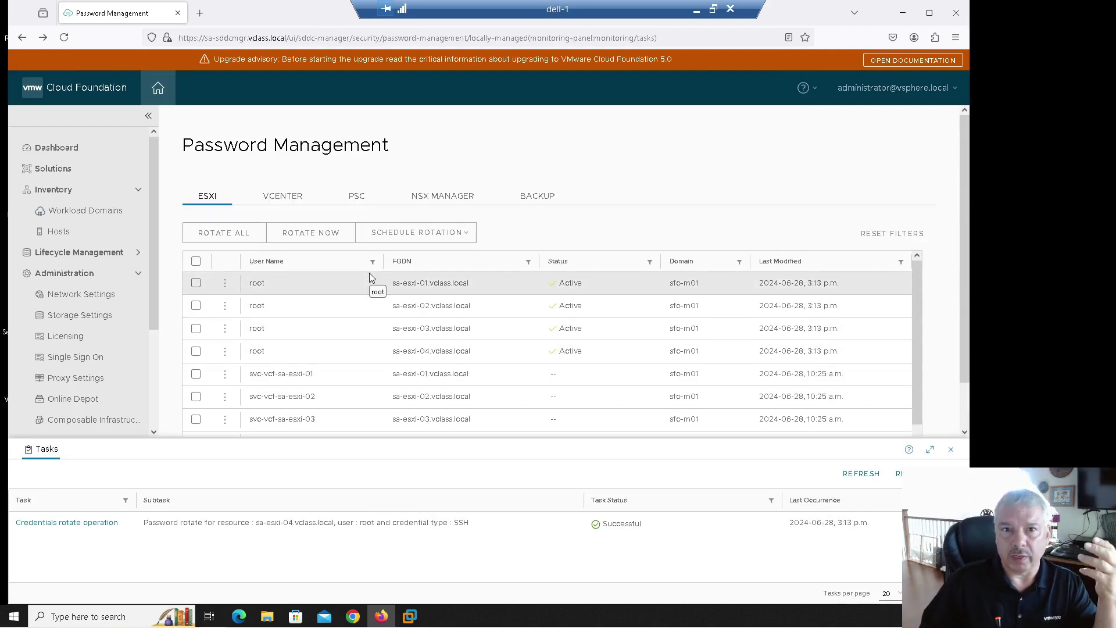
click(294, 200)
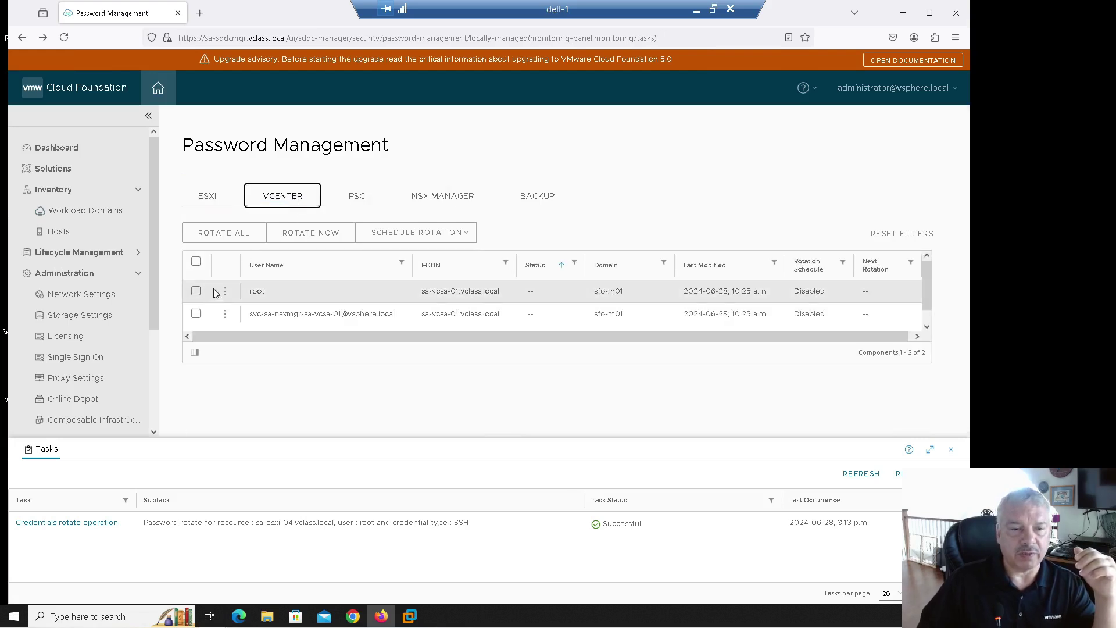
Step: Give the vCenter root account a 30 Days auto-rotation schedule, next rotation 2024-07-27
click(196, 291)
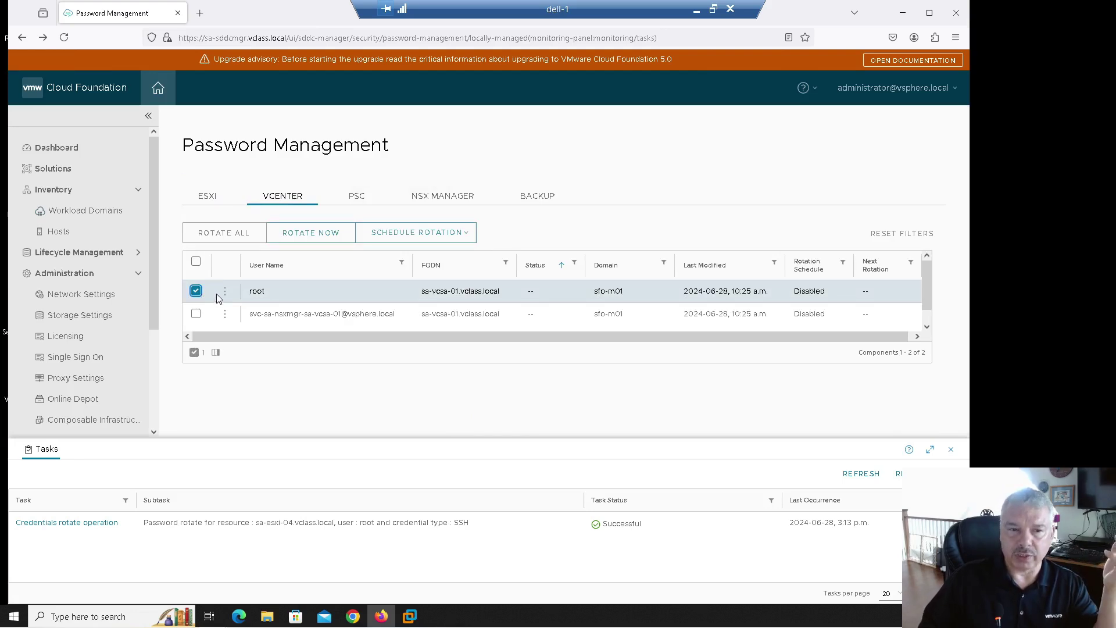
click(430, 235)
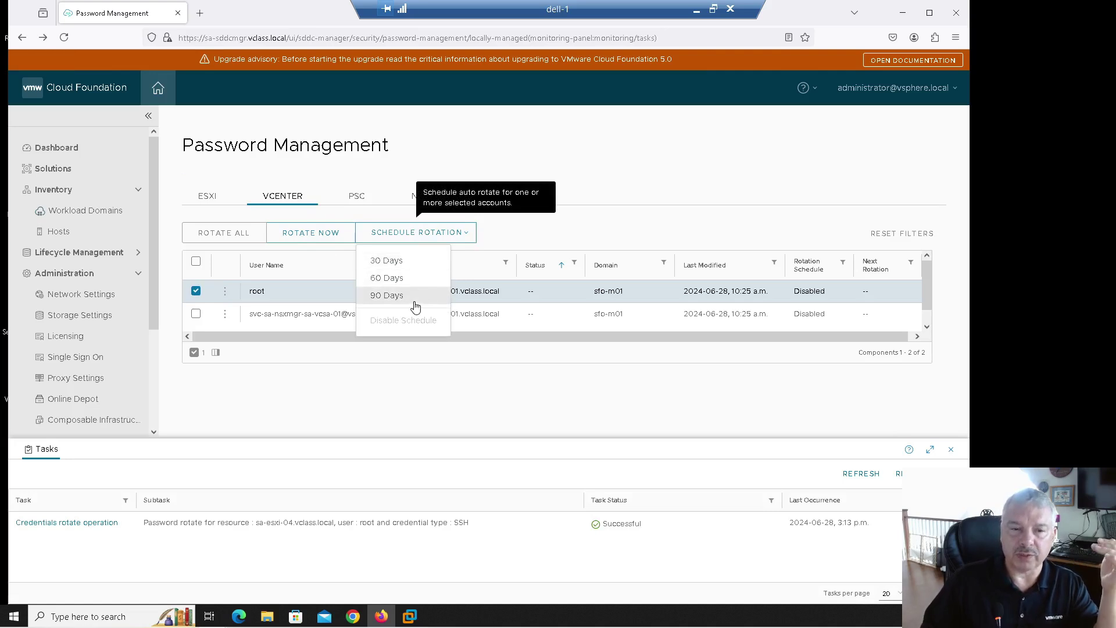
click(416, 266)
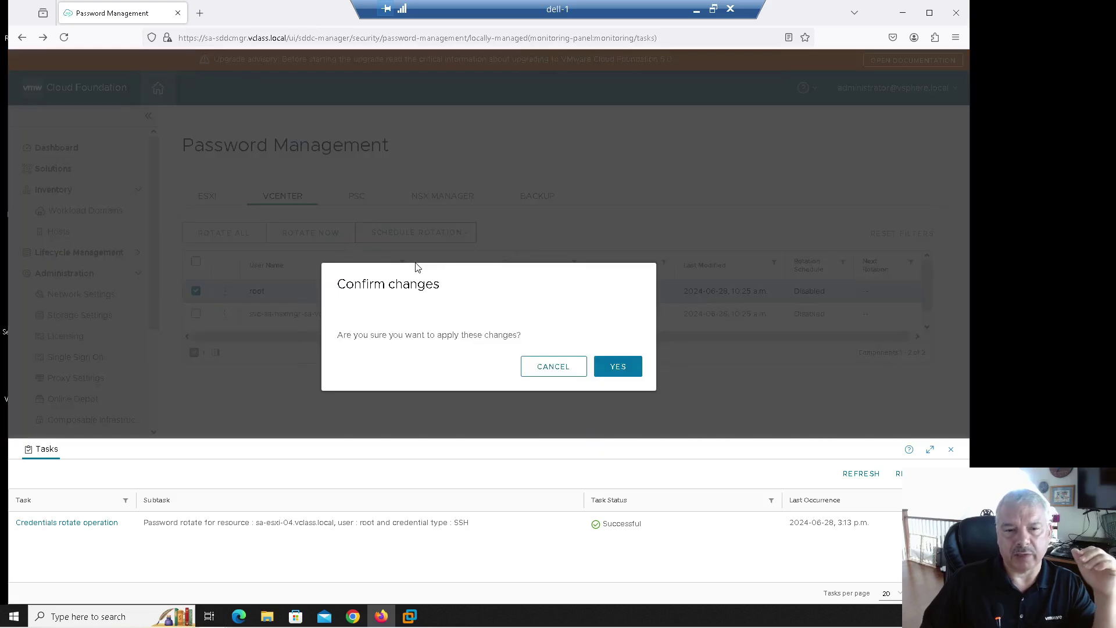
click(618, 368)
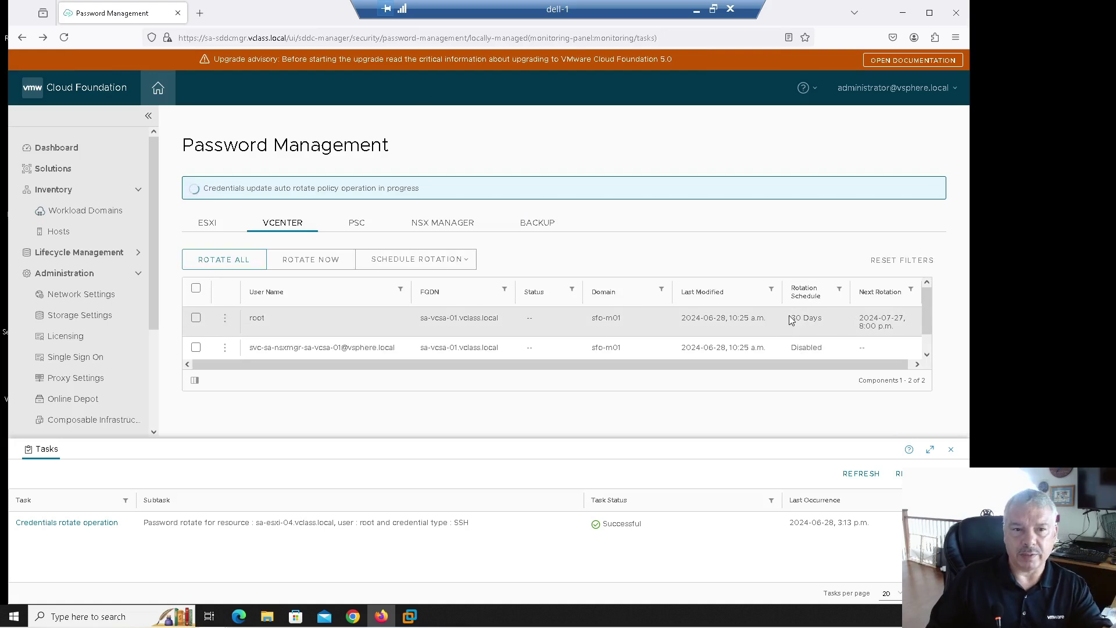
Step: Preview scheduling for the PSC and NSX admin/root accounts without saving, then select sa-esxi-01 root
click(345, 227)
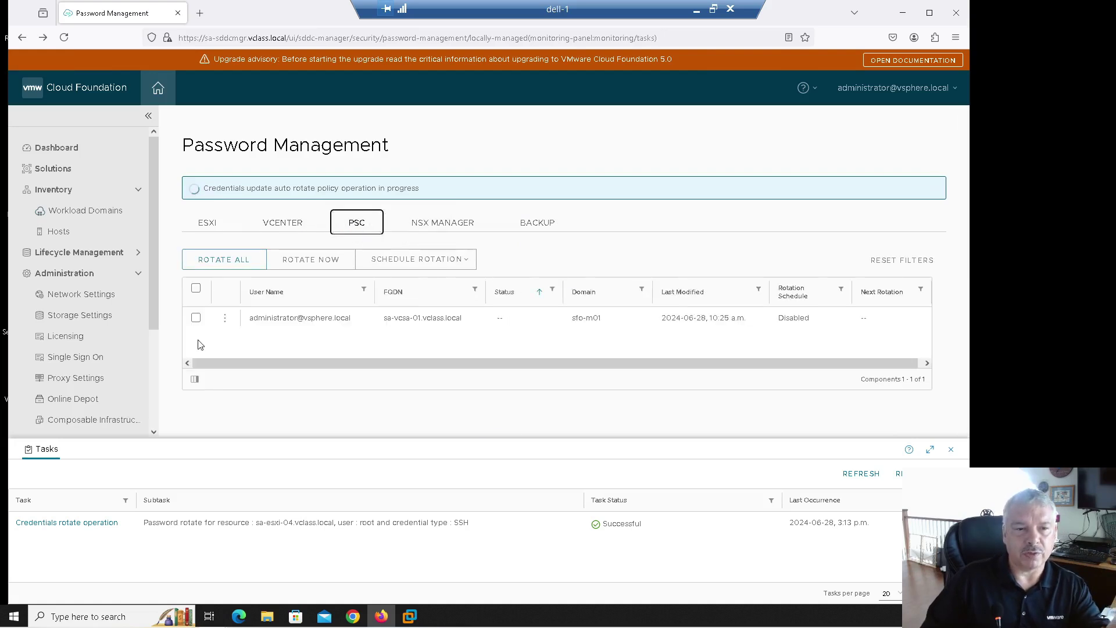
click(196, 317)
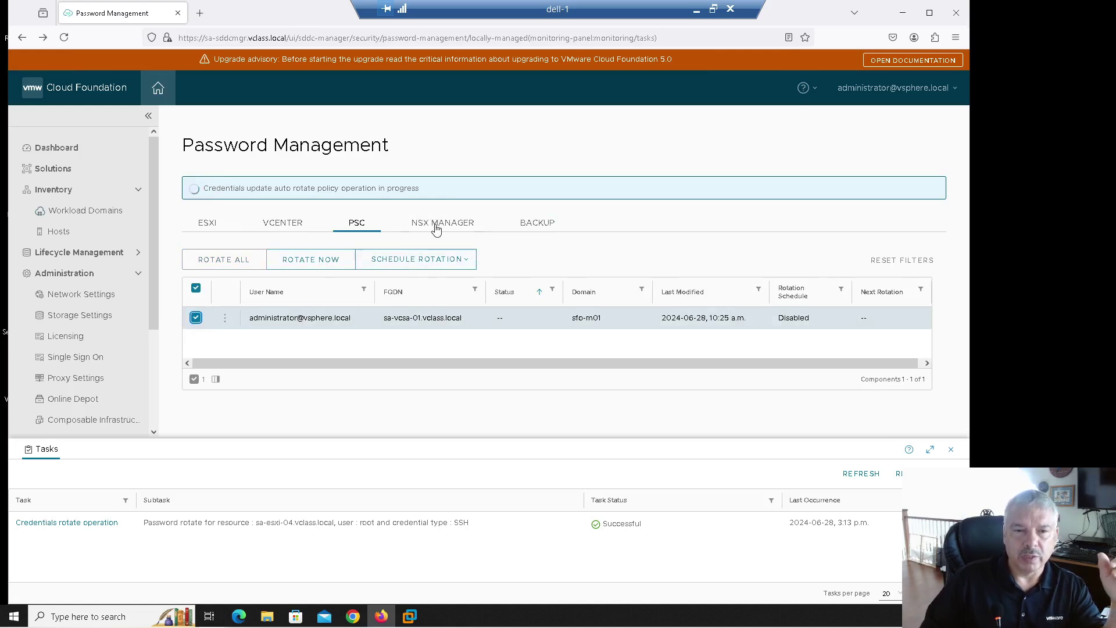
click(435, 227)
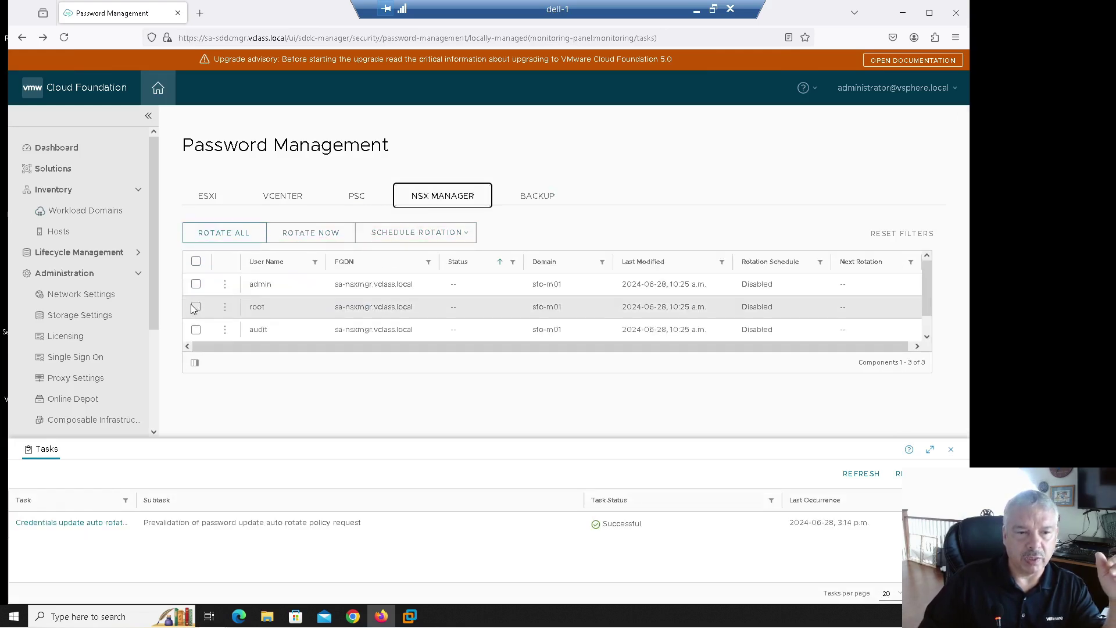
click(195, 284)
click(196, 305)
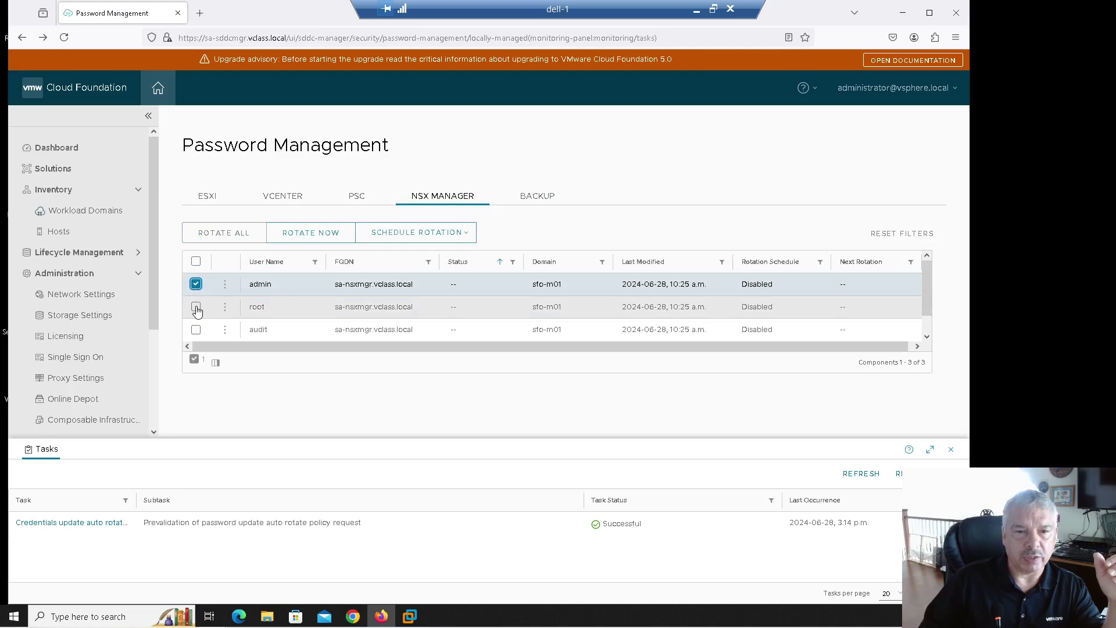
click(406, 238)
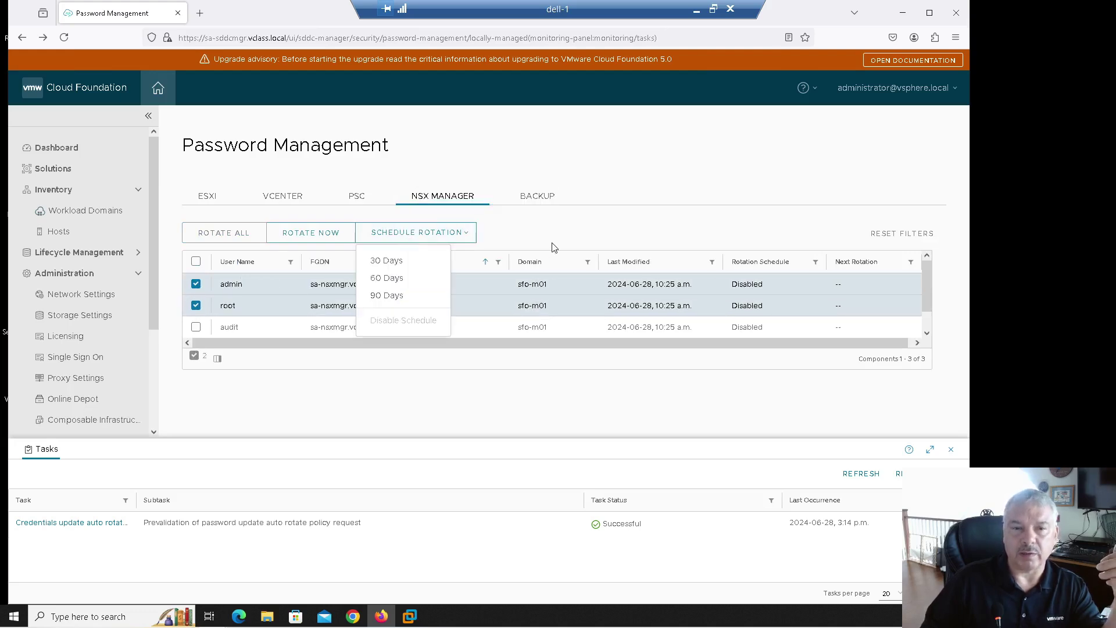
key(Escape)
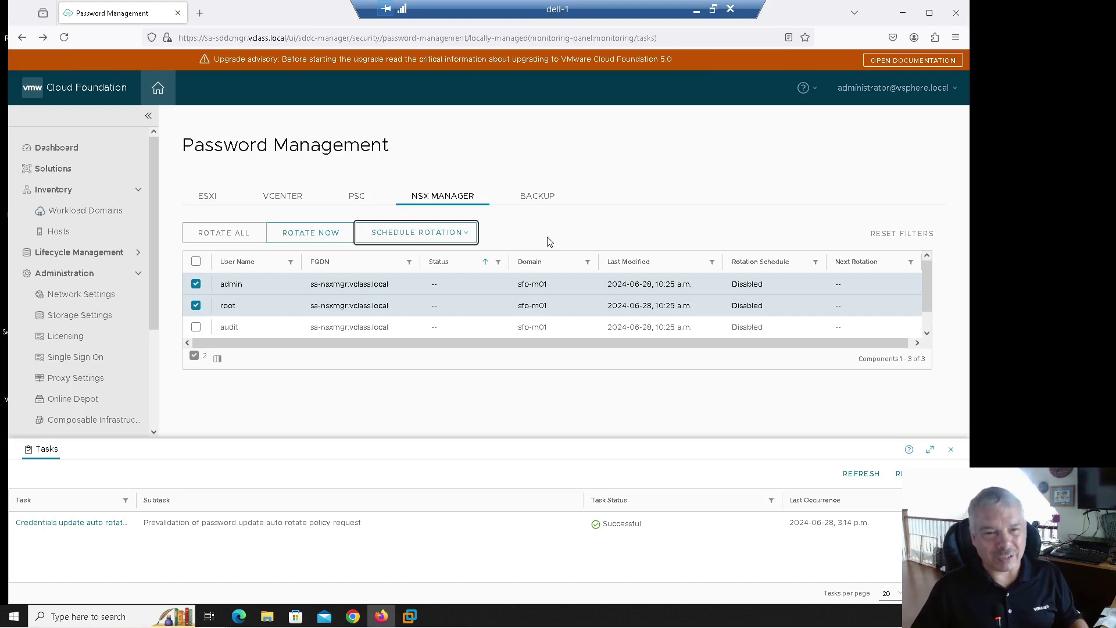
click(200, 196)
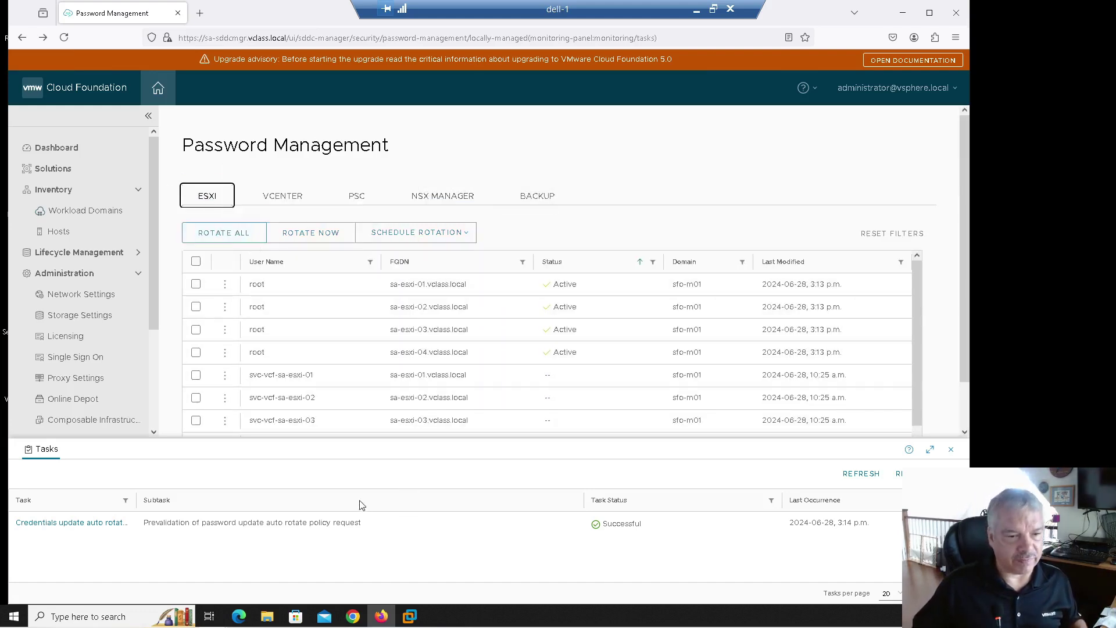
click(196, 284)
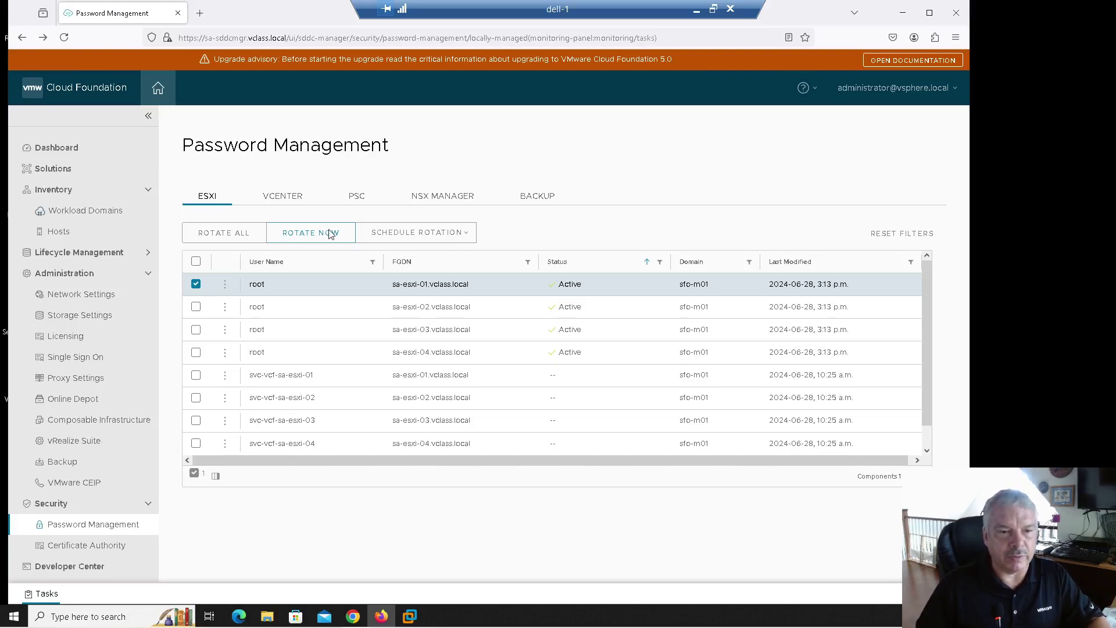
Step: Show the Rotate Now, Update and Remediate actions for the sa-esxi-01 root account
click(225, 285)
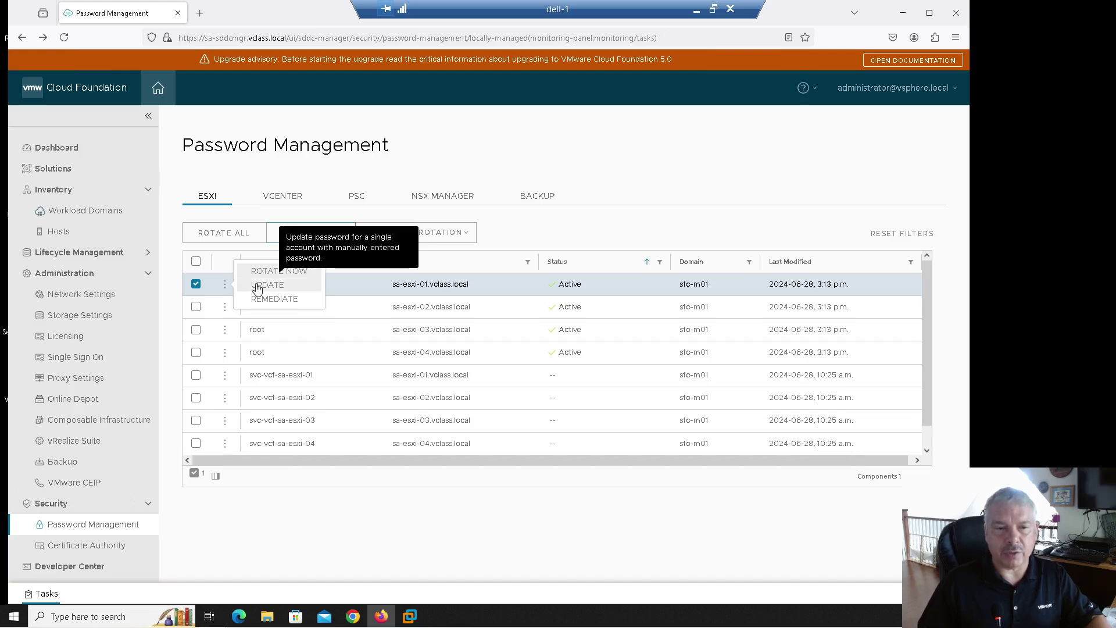
Step: Open Update for the sa-esxi-01 root password, cancel without changes, and reopen its actions menu
click(257, 287)
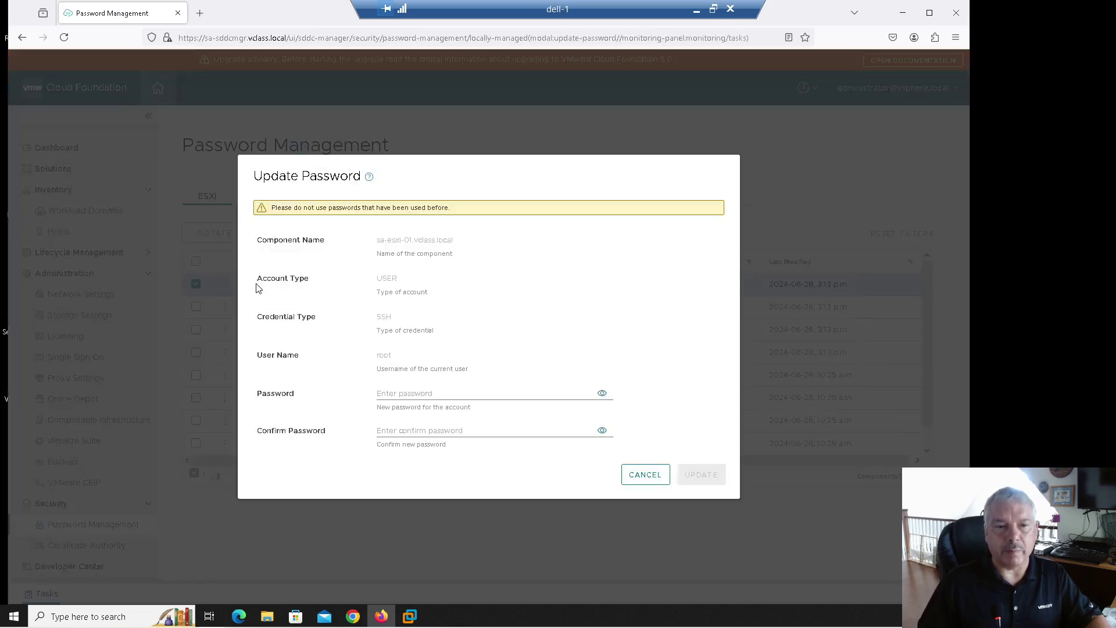
click(401, 390)
key(Escape)
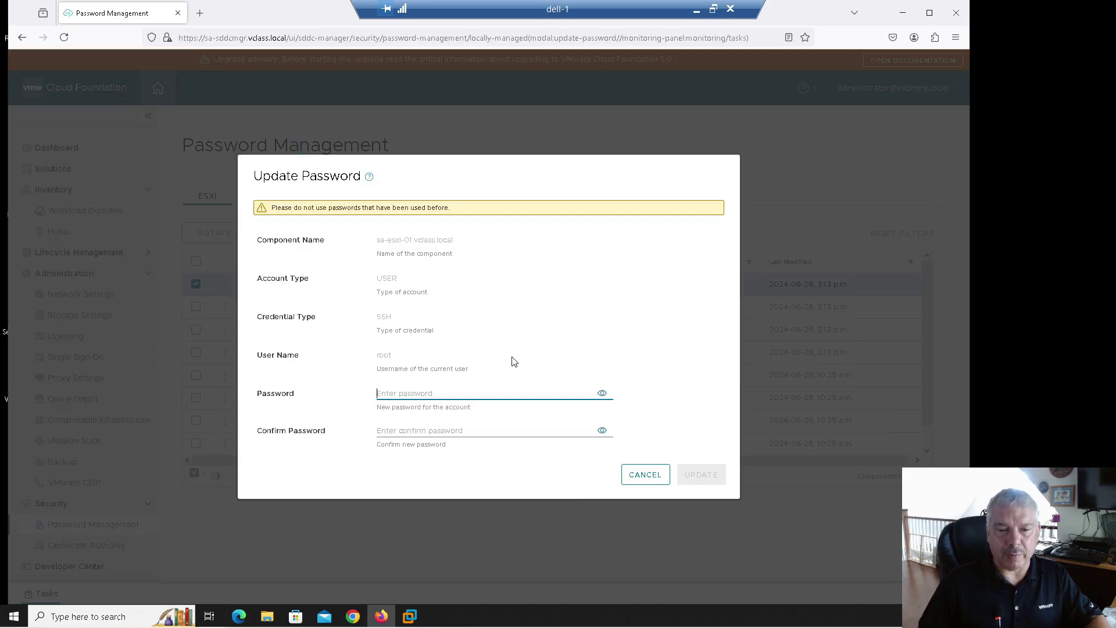
click(471, 427)
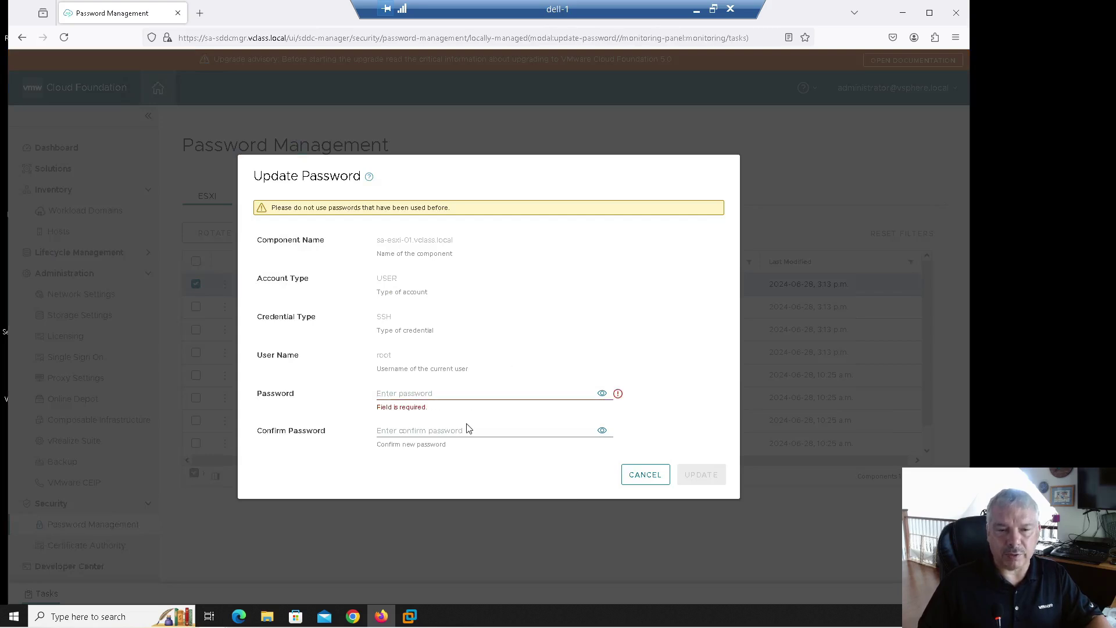
click(457, 392)
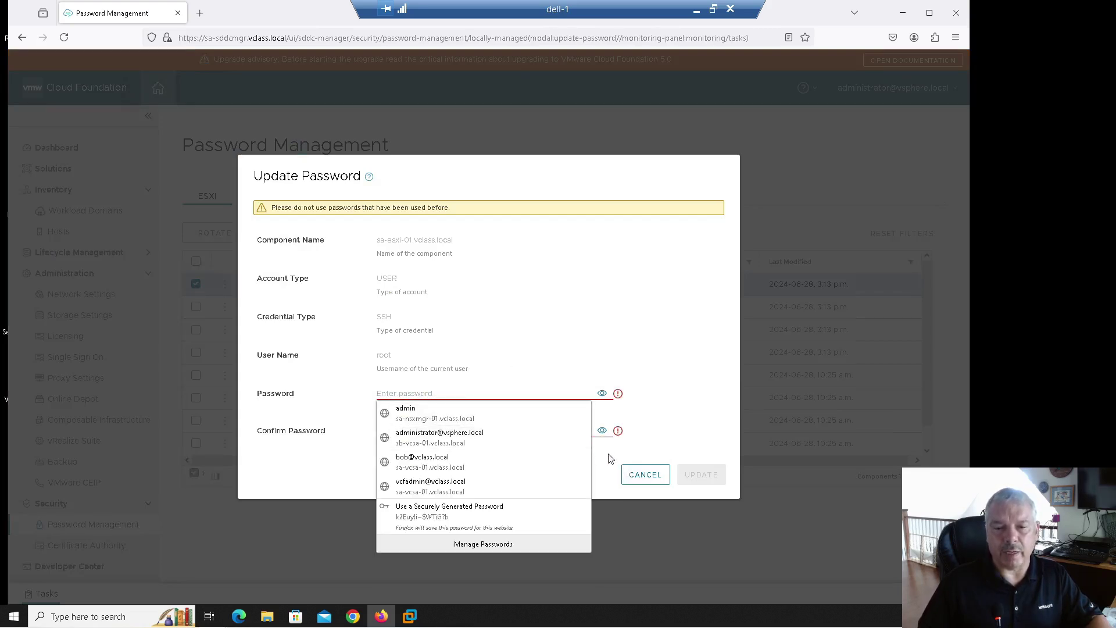
click(642, 473)
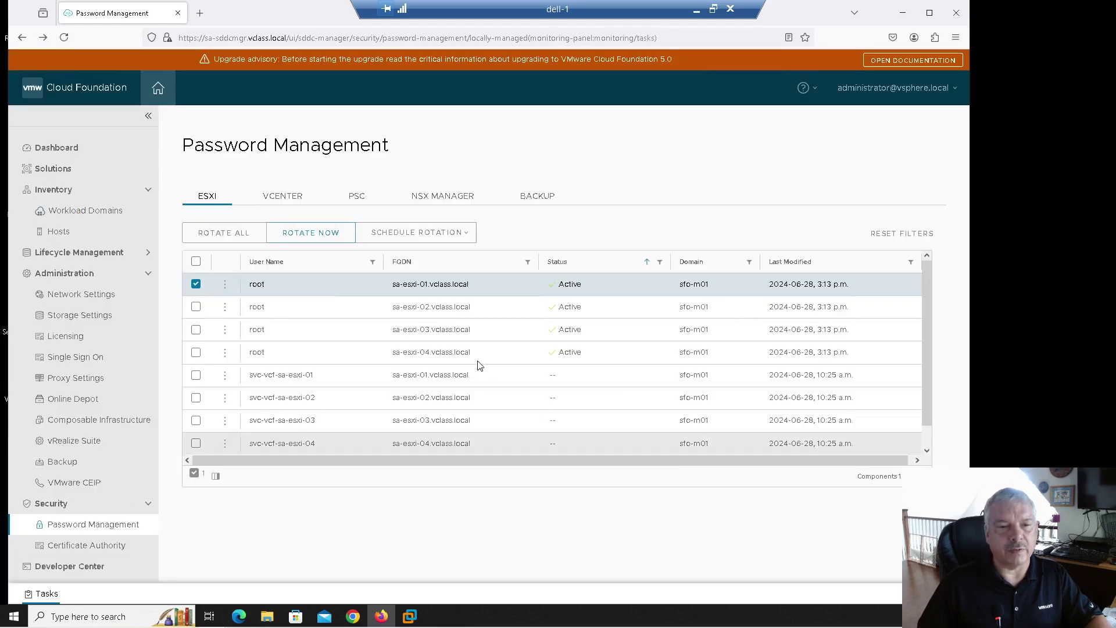
click(225, 284)
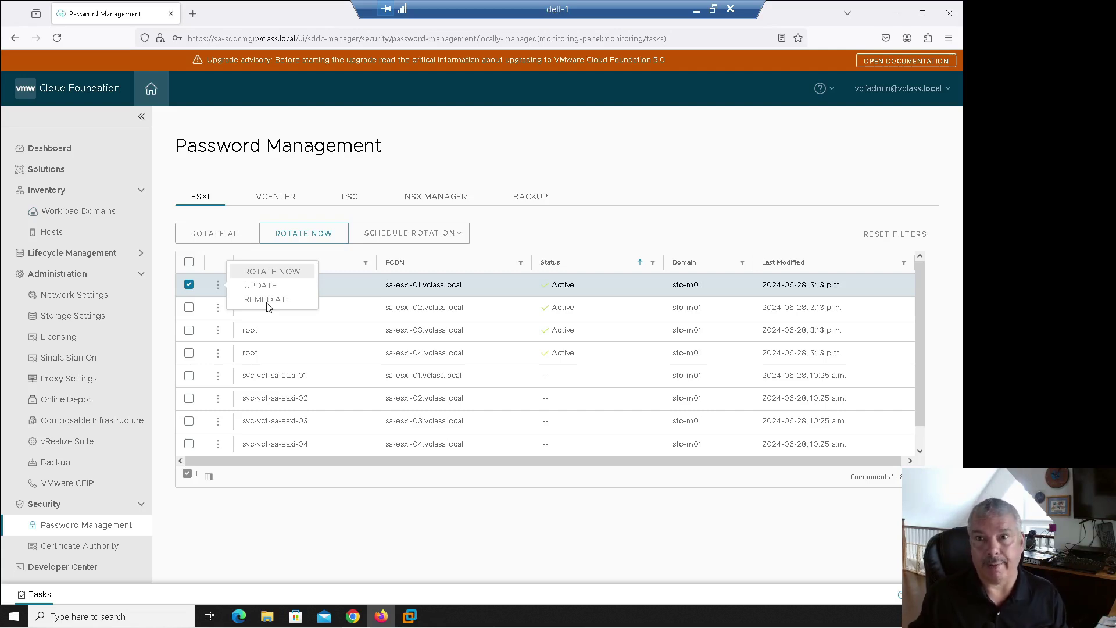
Step: Clear the desktop, launch PuTTY and connect to the saved sa-sddcmgr.vclass.local session
click(896, 13)
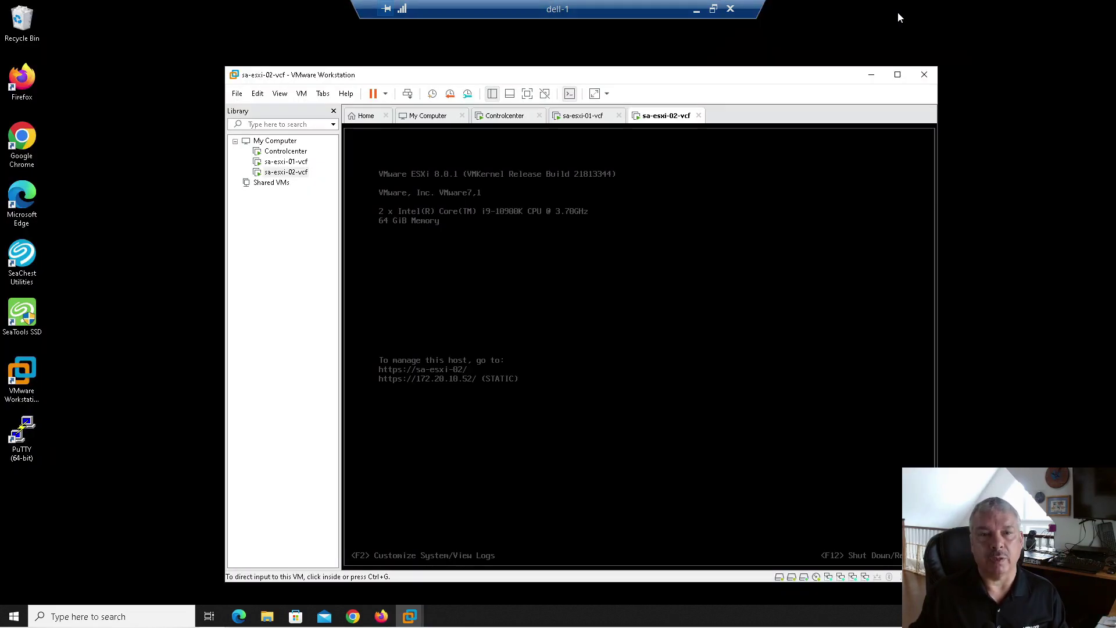
click(871, 75)
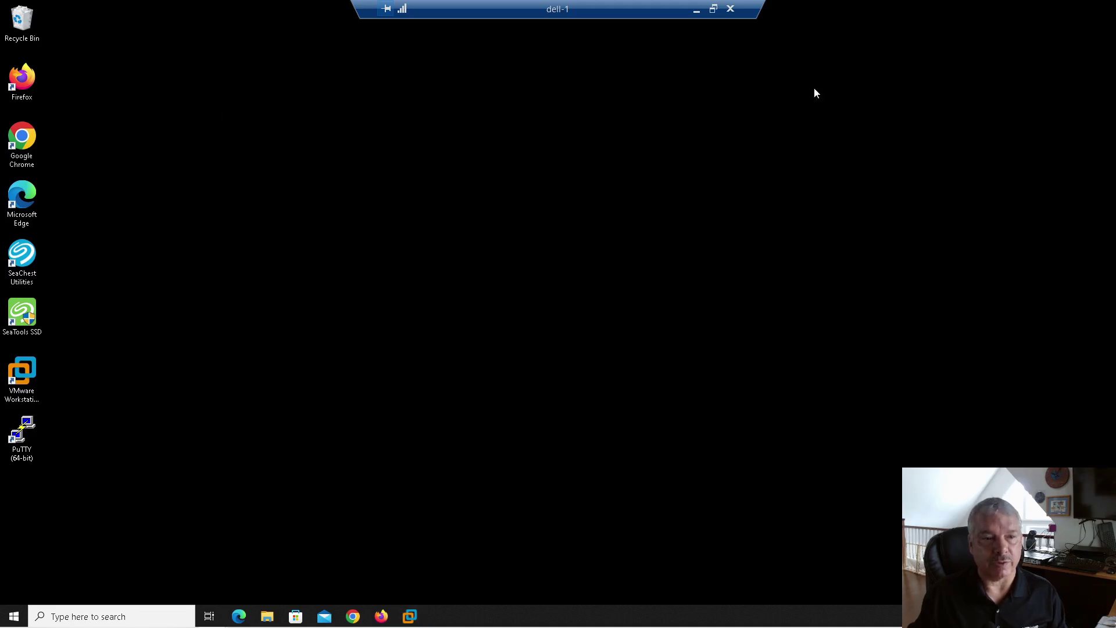
double_click(23, 429)
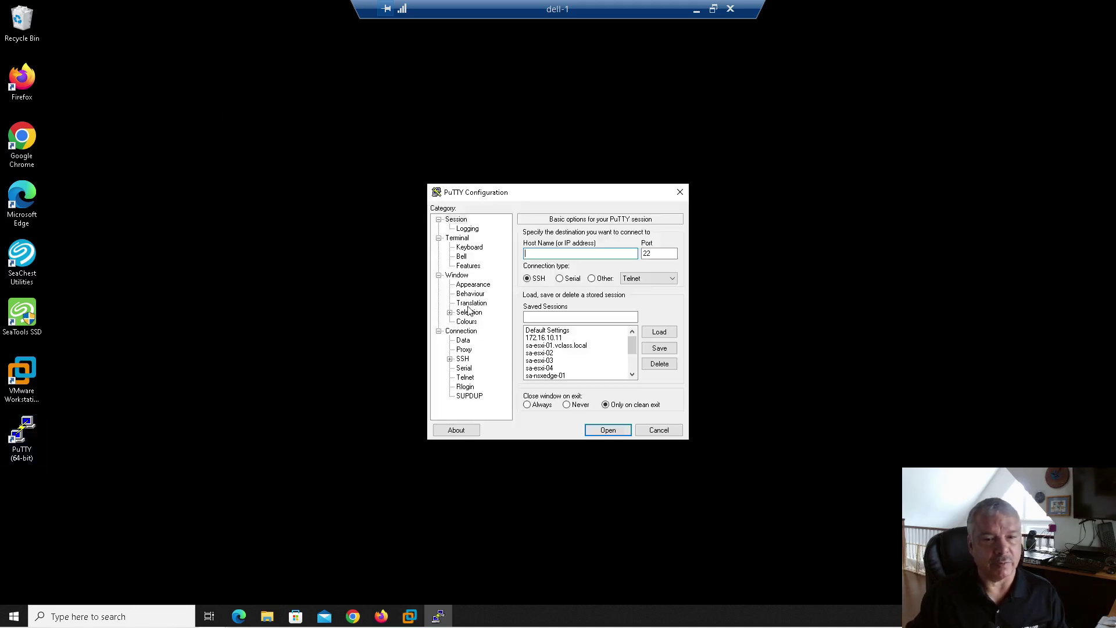
drag(632, 345, 632, 361)
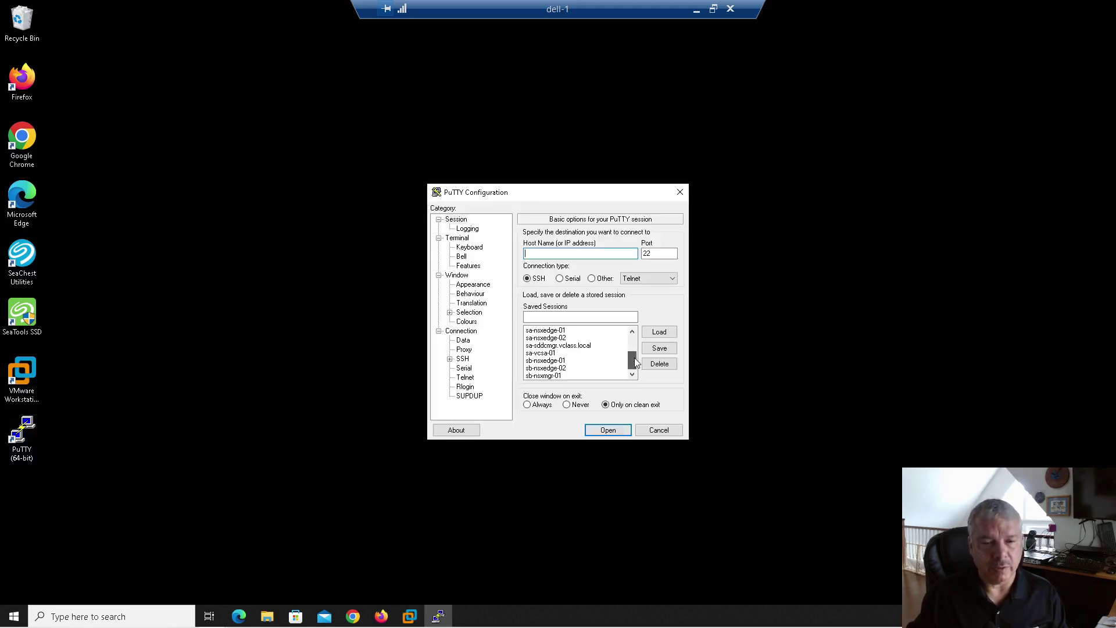
double_click(572, 345)
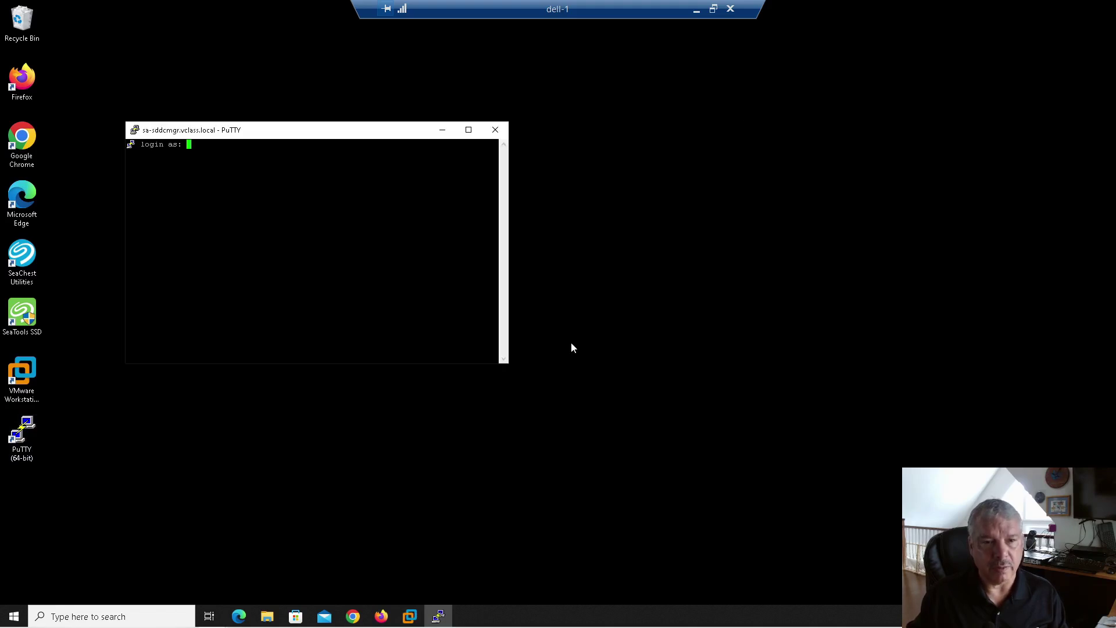
Step: Set the PuTTY terminal font to Courier New 12-point
click(135, 130)
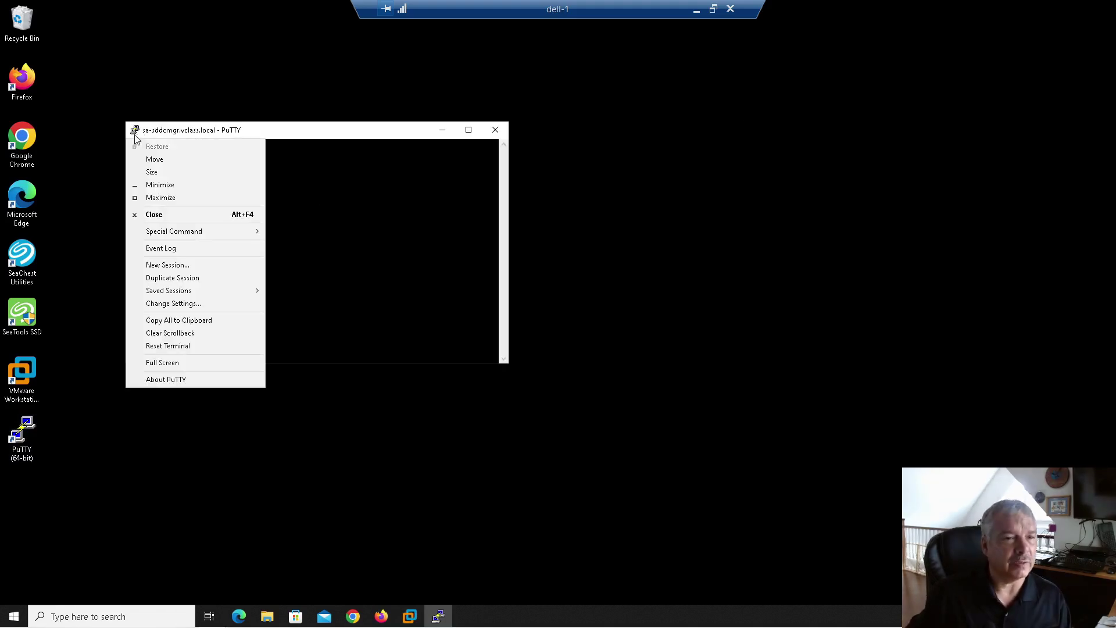
click(186, 303)
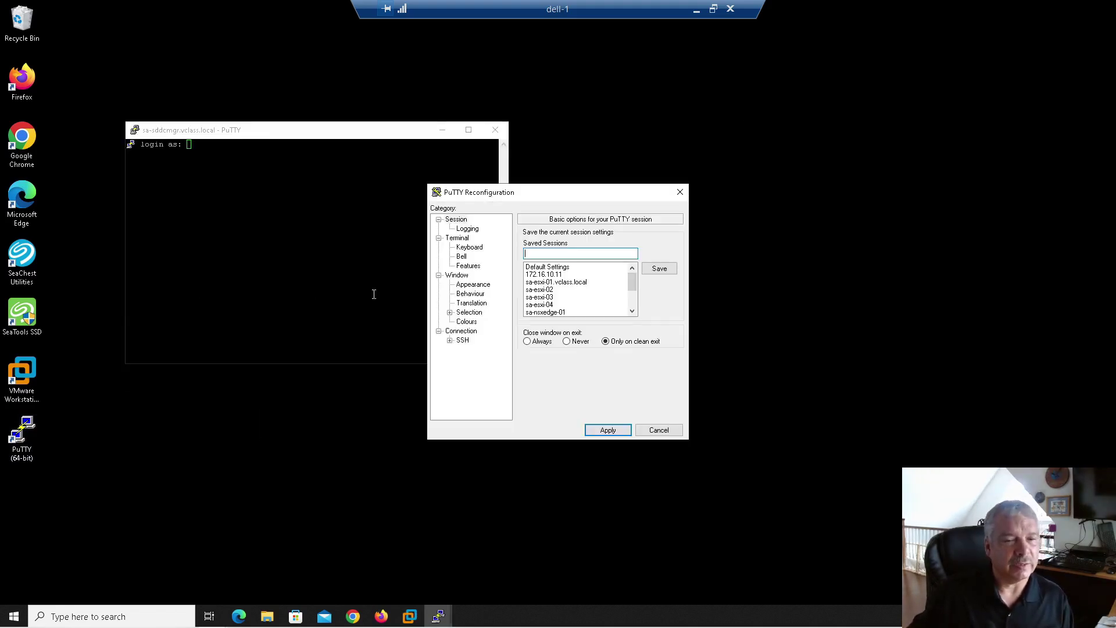
click(472, 285)
click(653, 368)
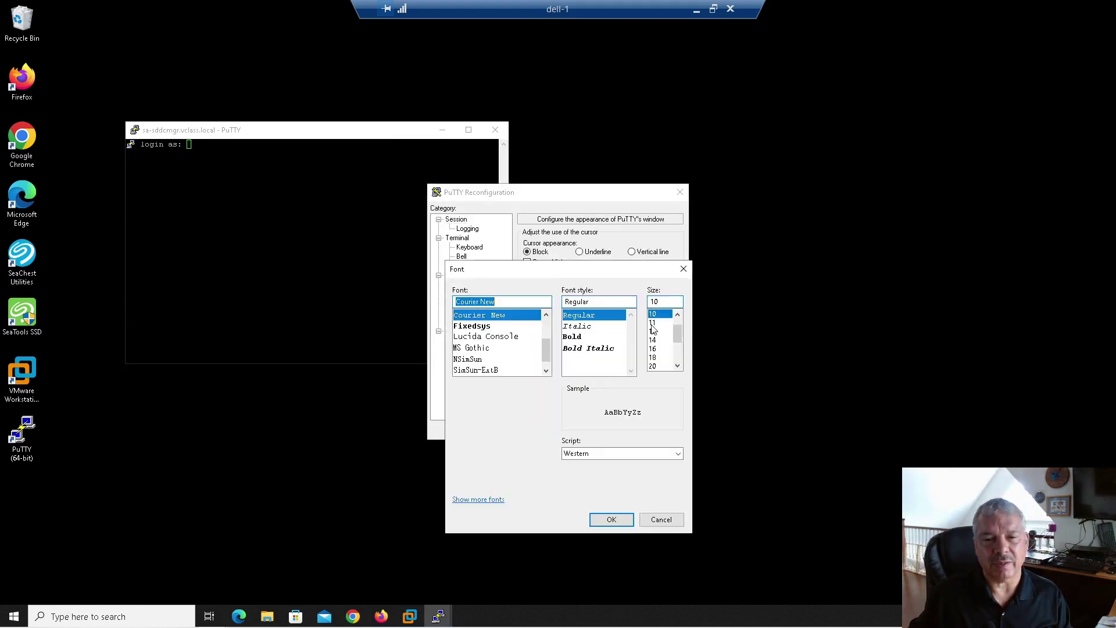
click(653, 331)
click(616, 519)
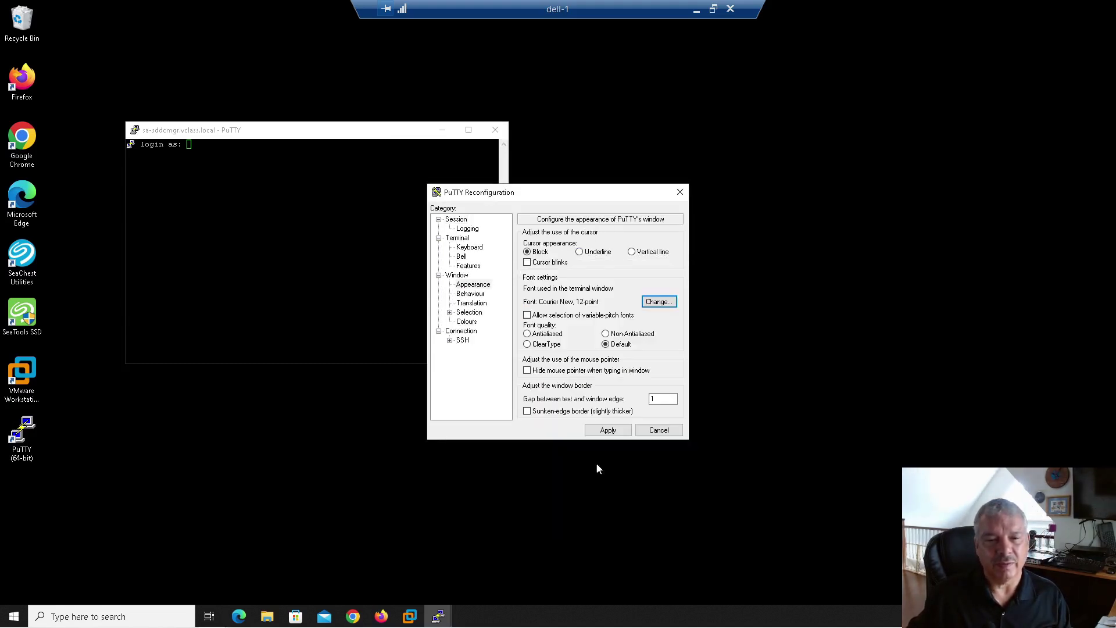
Step: Change the default background colour to navy (RGB 0,0,128), apply it, and maximize the window
click(469, 322)
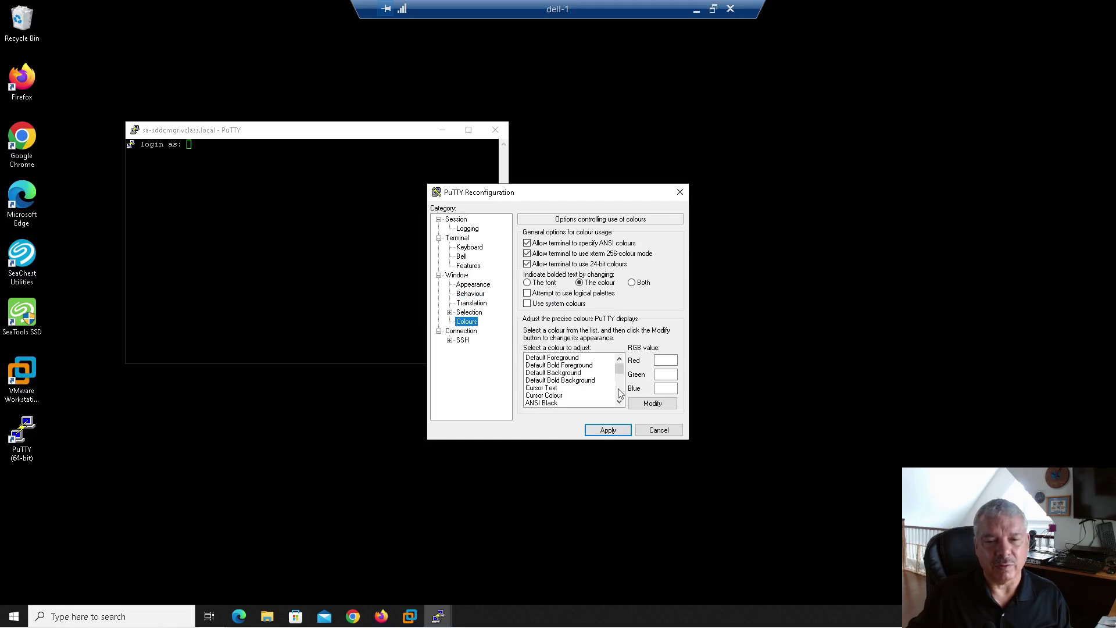
click(583, 373)
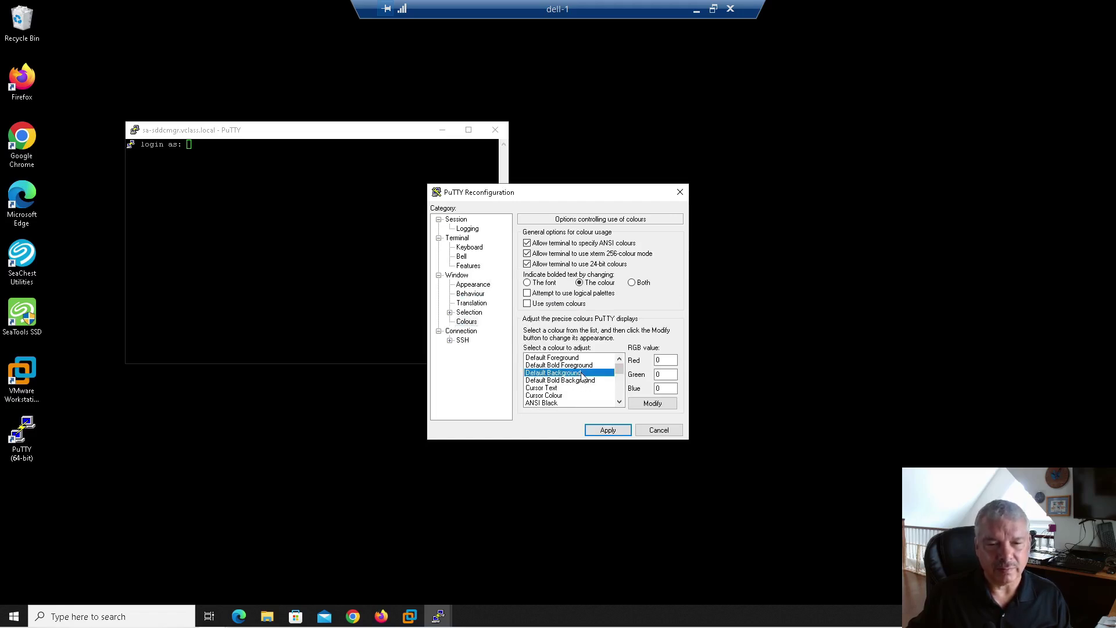
click(643, 406)
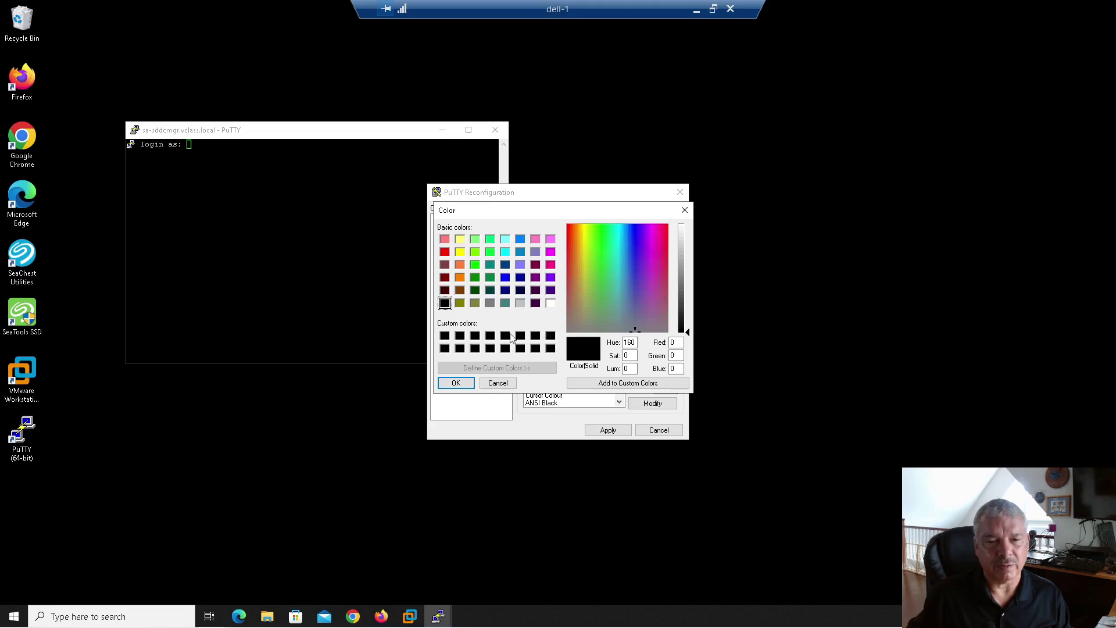
click(505, 302)
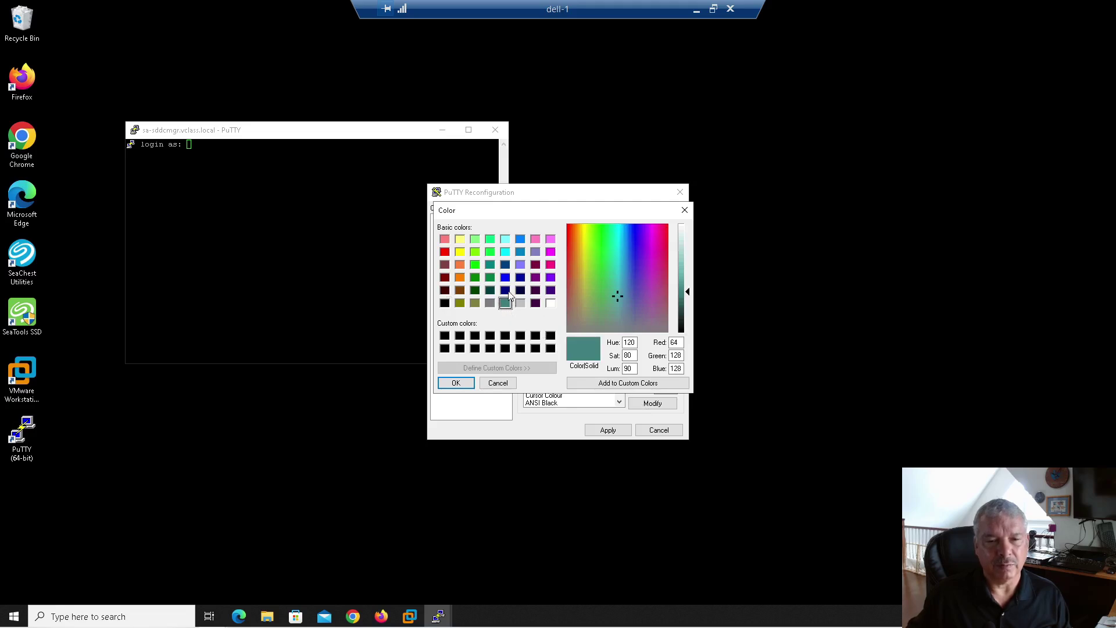
click(506, 290)
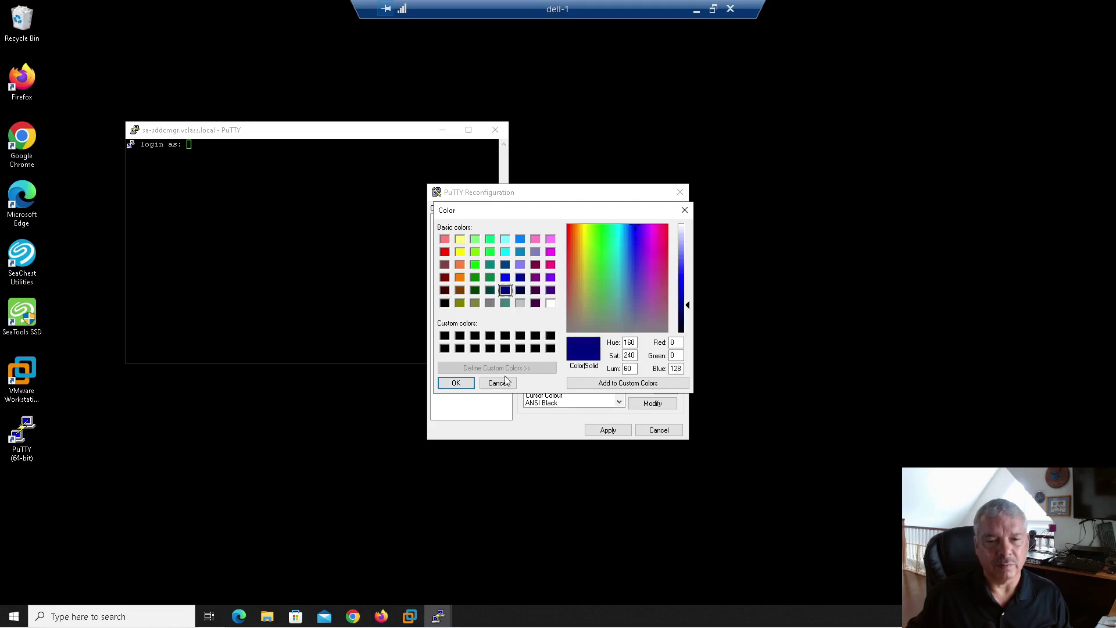
click(455, 385)
click(599, 429)
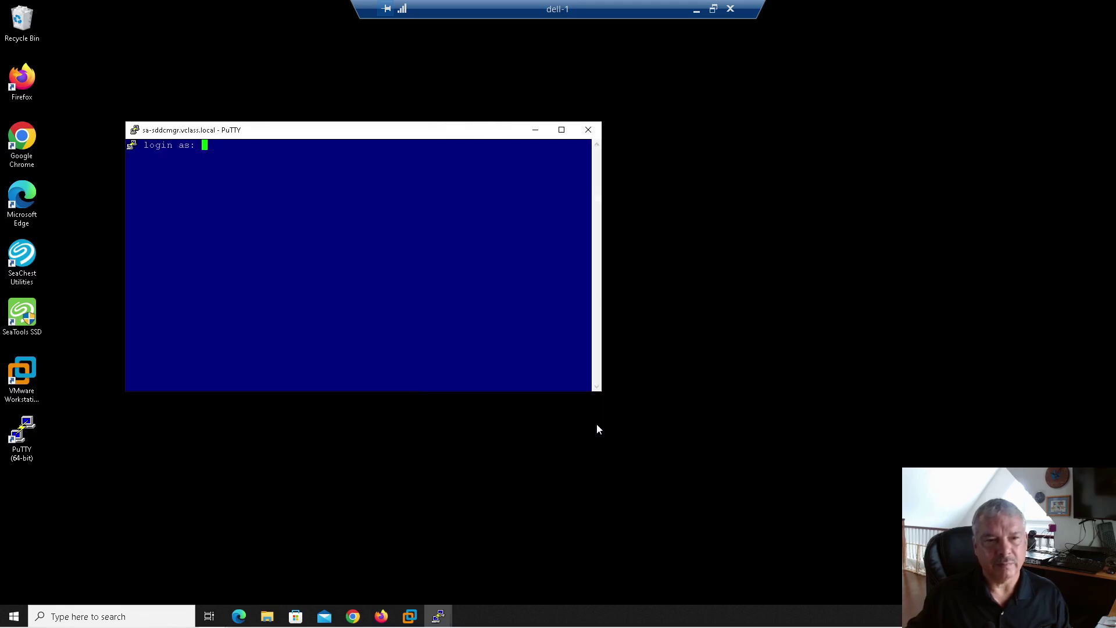
click(562, 130)
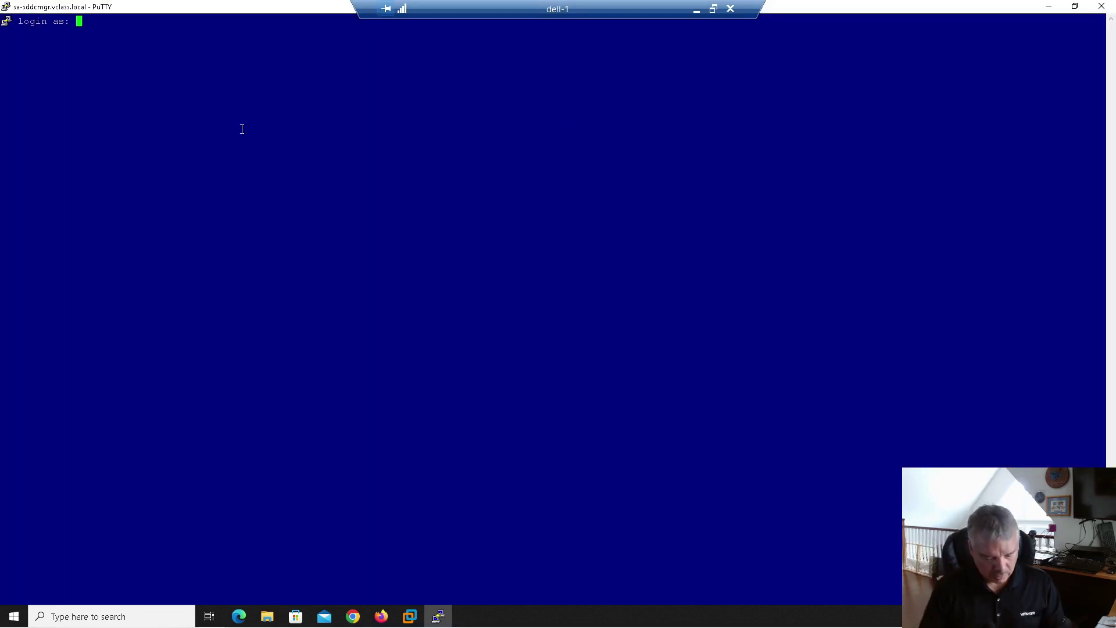
Step: Enter vcf at the login prompt, dismiss the connection-closed error and close PuTTY
text(vcf)
key(Return)
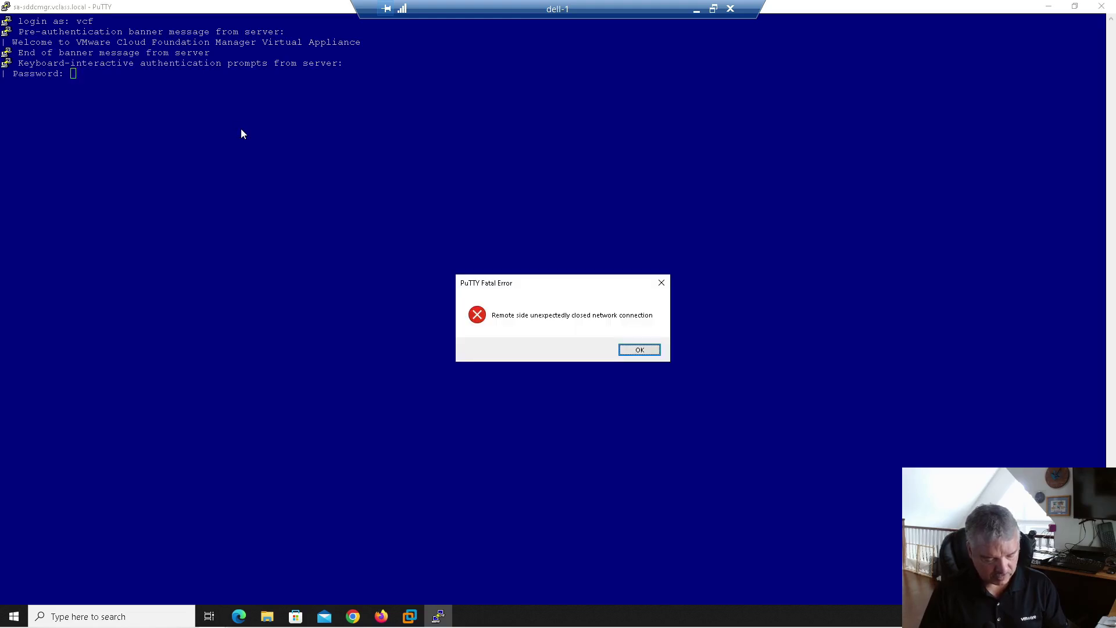
key(Return)
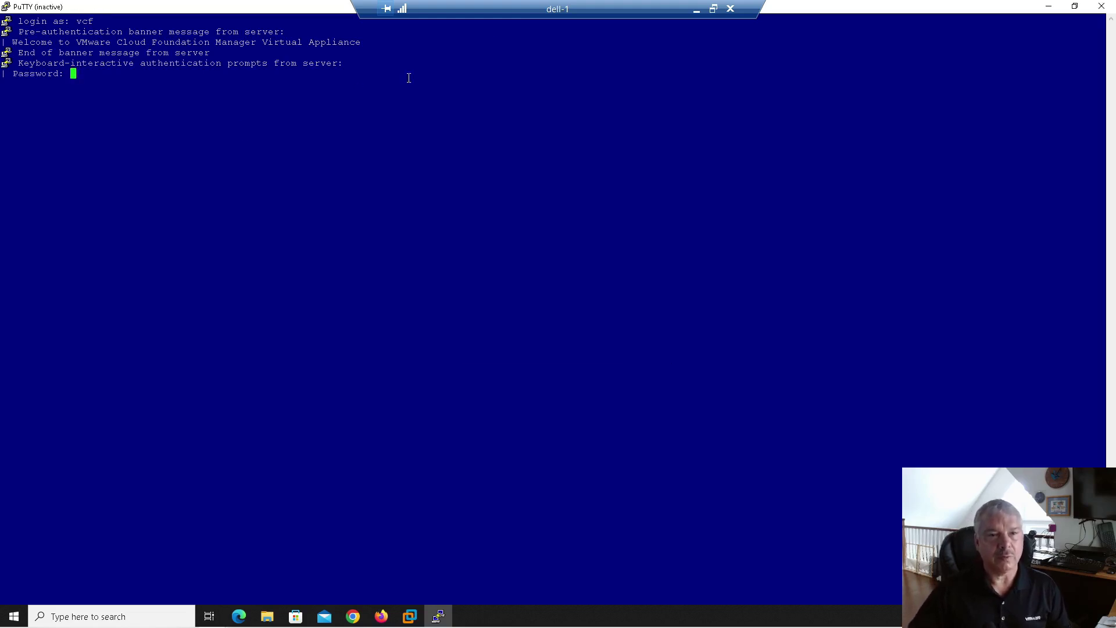
click(1101, 5)
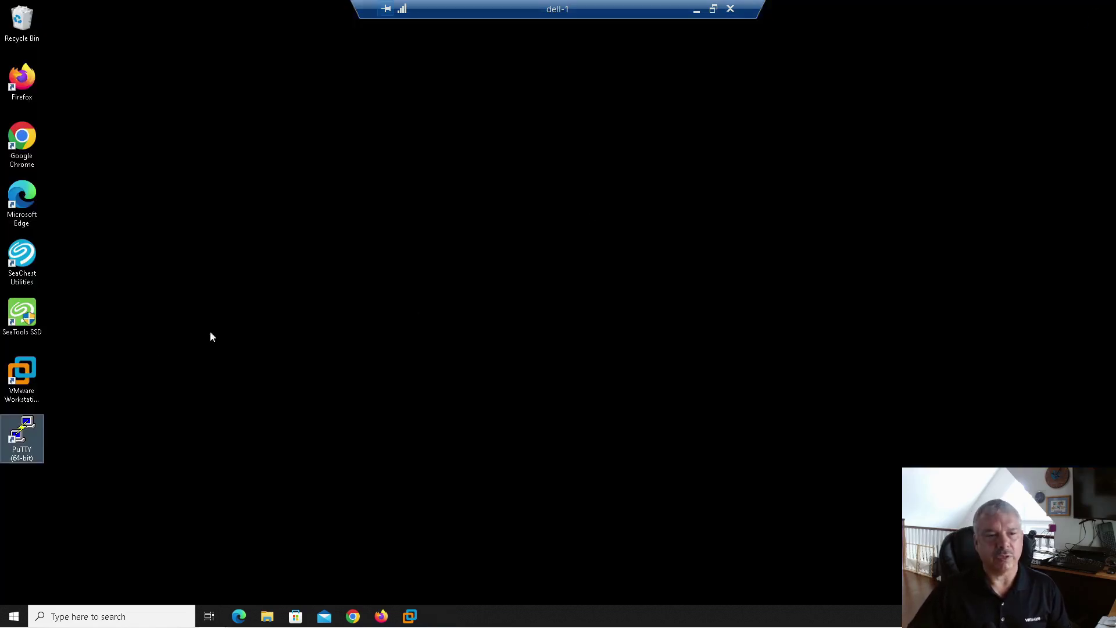
Step: Relaunch PuTTY, reconnect to sa-sddcmgr.vclass.local and log in as vcf with the password
double_click(27, 436)
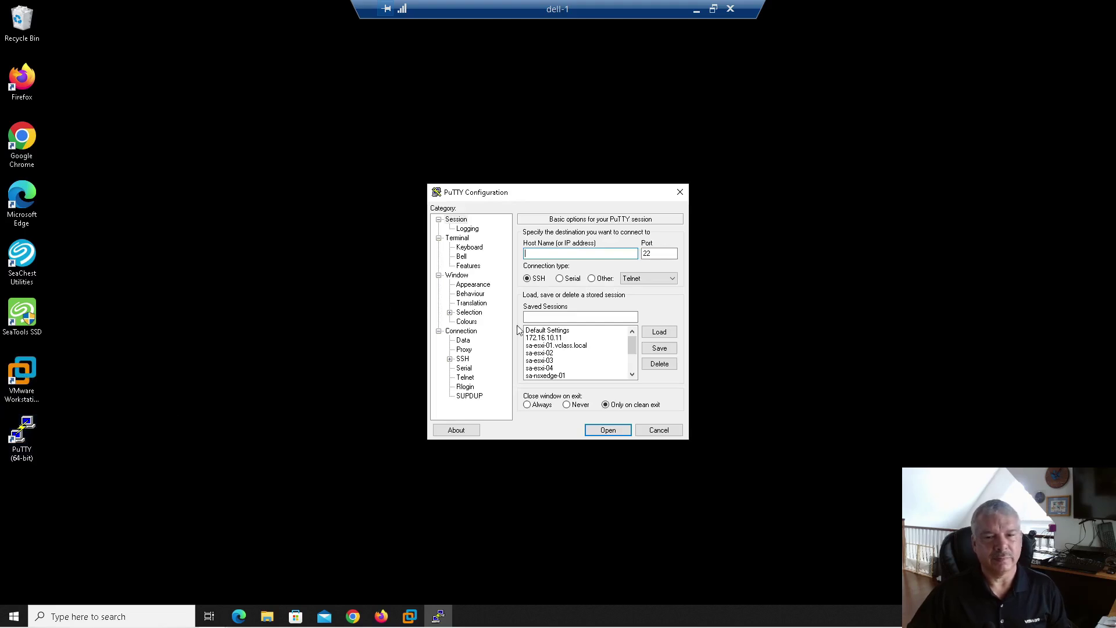
click(631, 359)
double_click(572, 347)
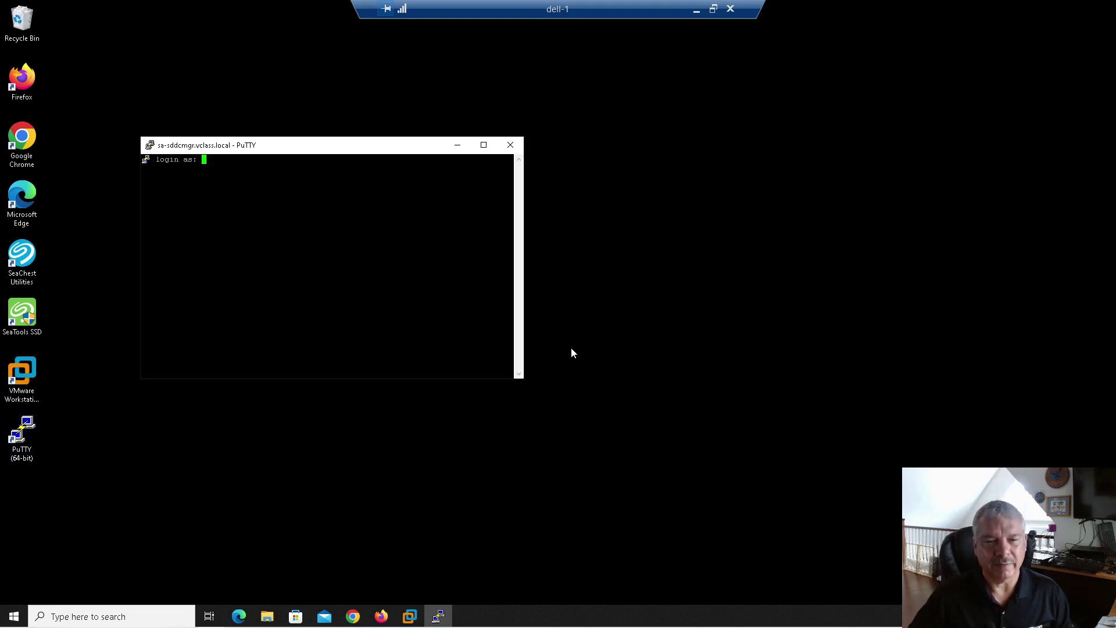
text(vcf)
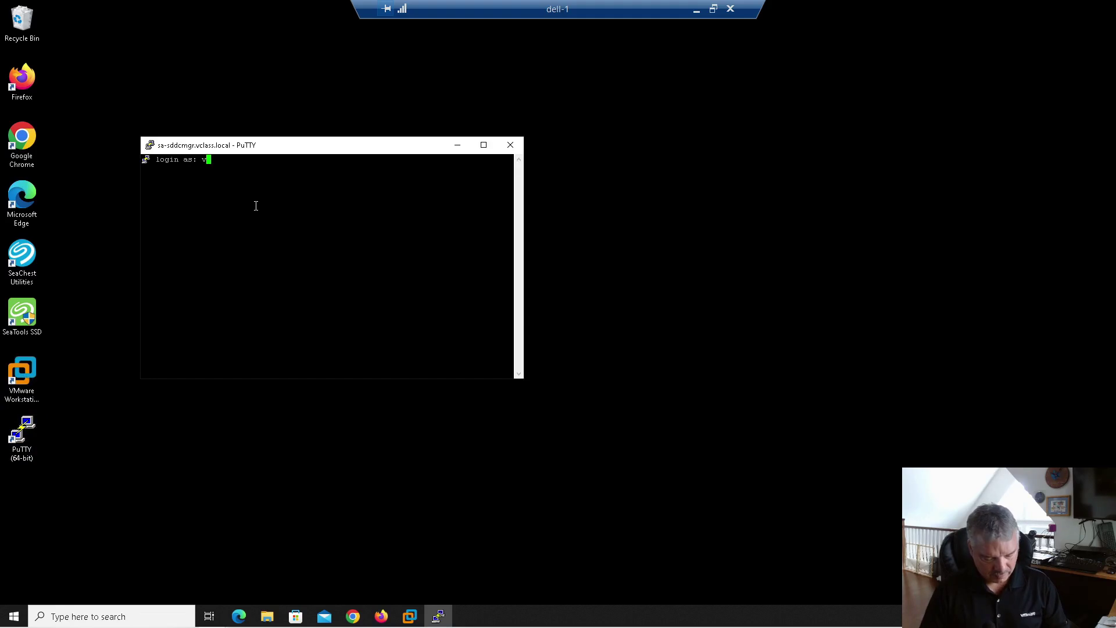
key(Return)
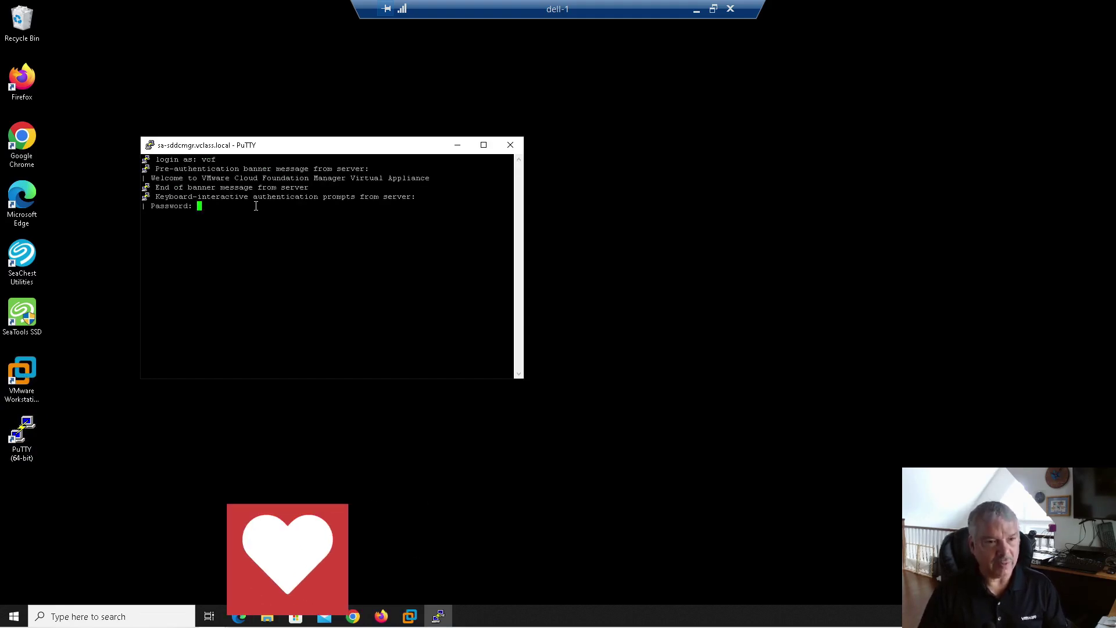
key(Return)
Step: Switch the logged-in session to 12-point Courier New and drag the terminal window larger
click(149, 145)
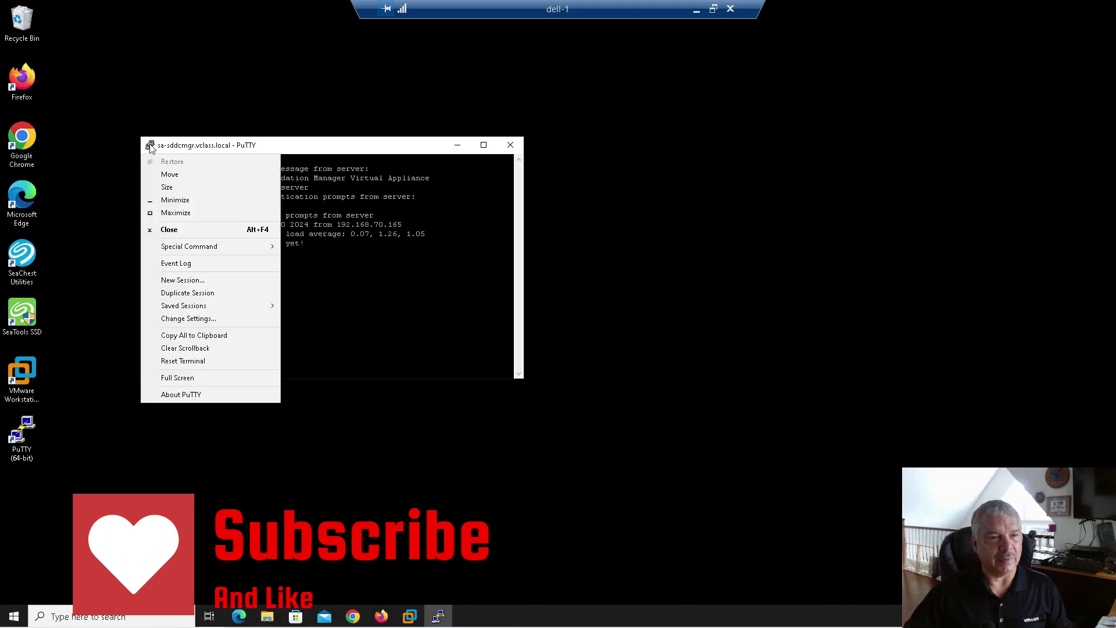
click(187, 318)
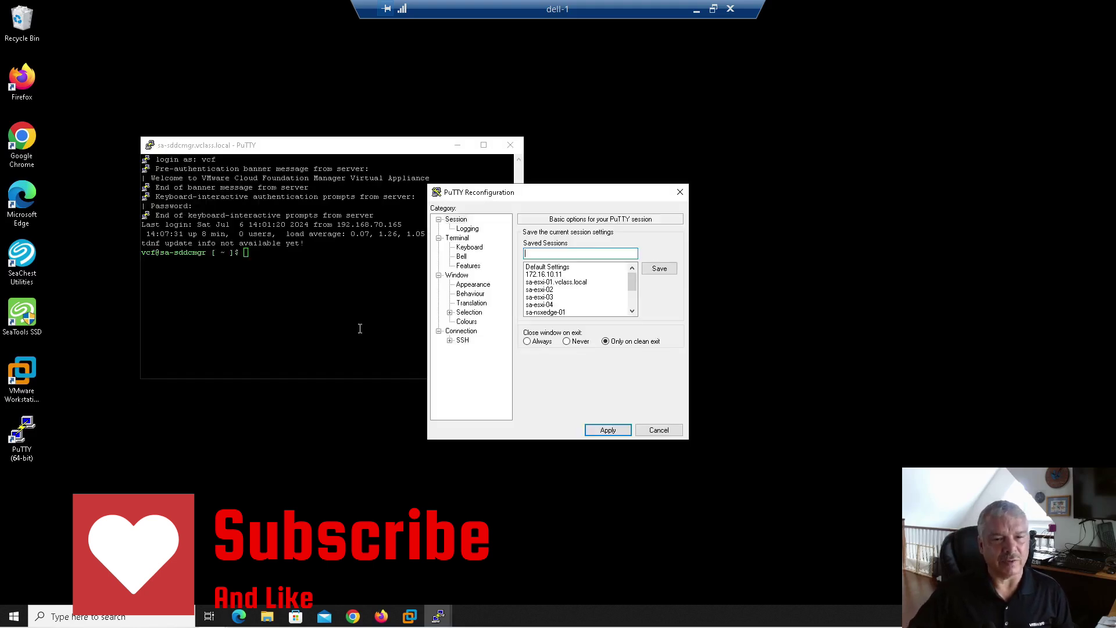
click(472, 284)
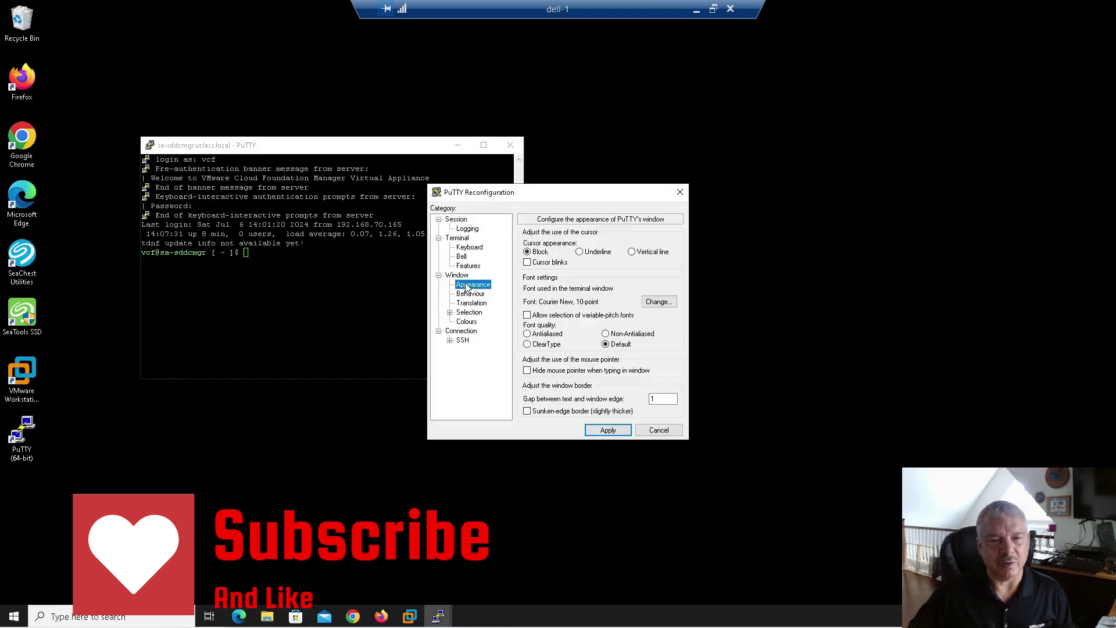
click(658, 301)
click(660, 330)
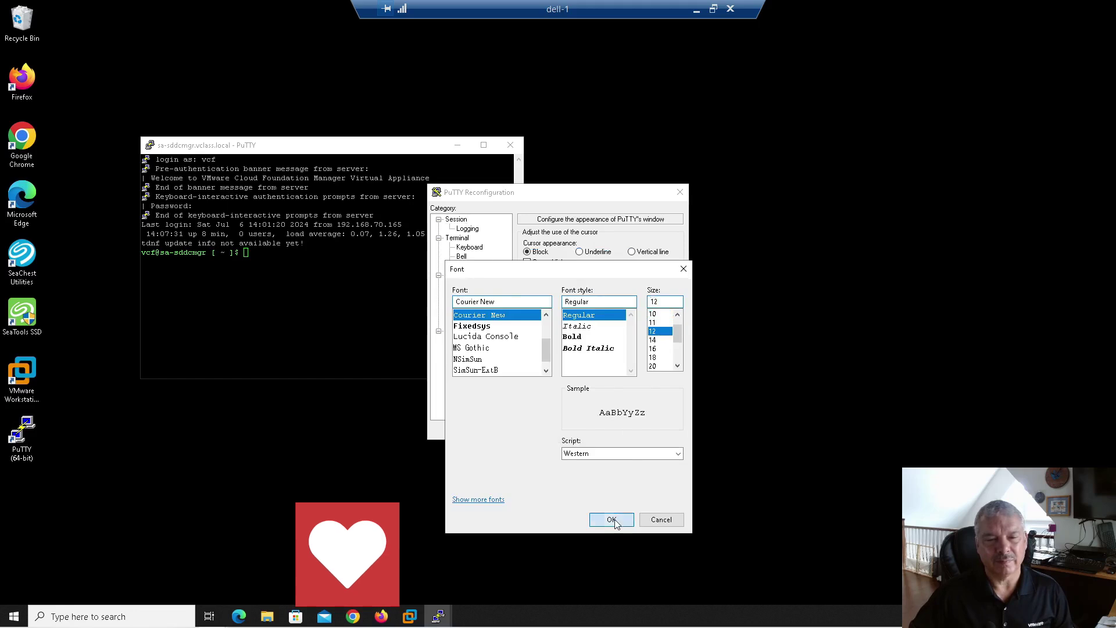
click(611, 519)
click(591, 435)
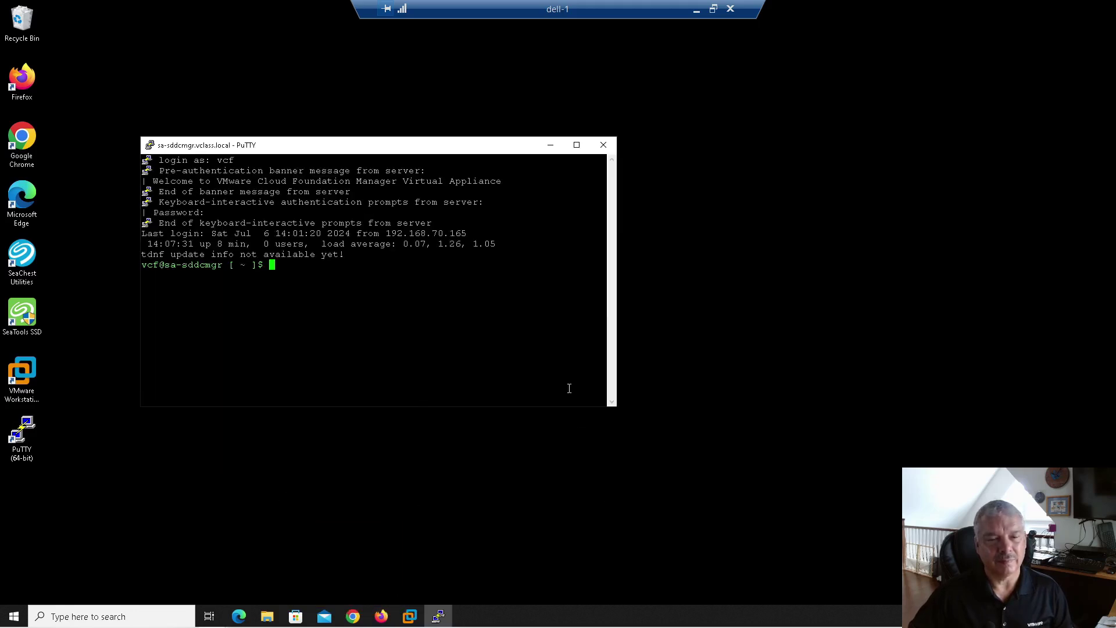
drag(614, 407, 831, 491)
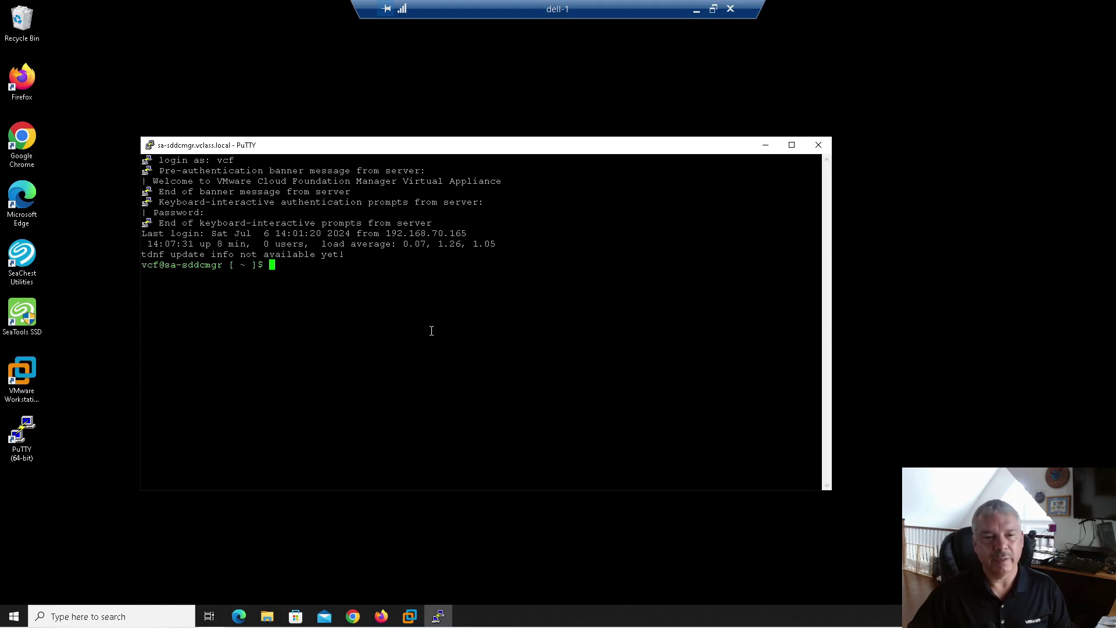
Step: Enlarge the PuTTY window and run lookup_passwords, noting its ADMIN user requirement
drag(138, 136, 76, 74)
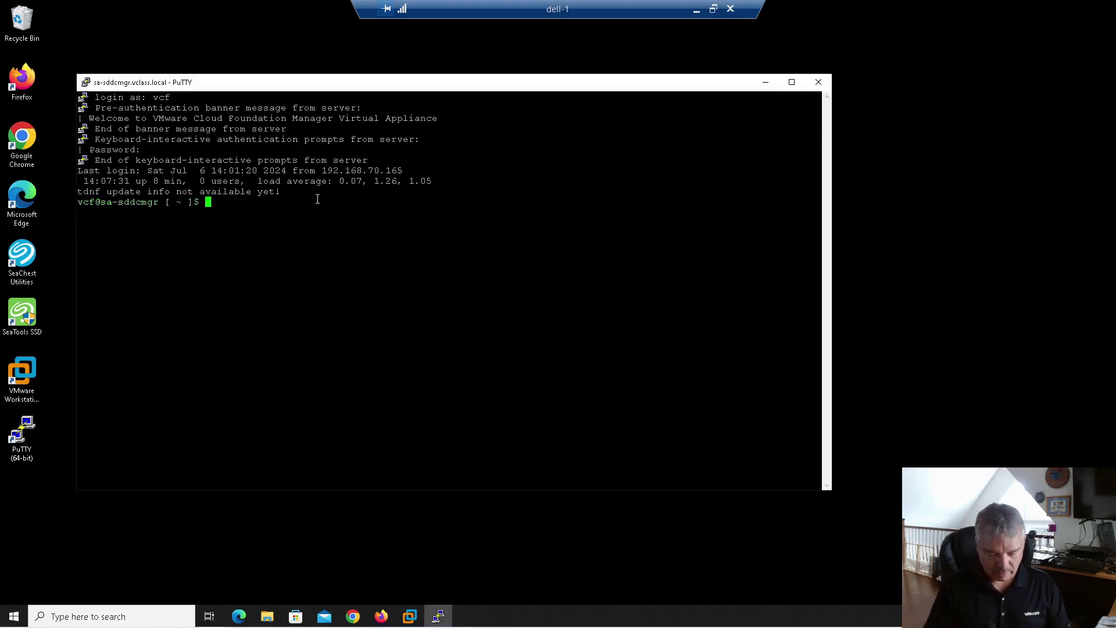
text(lookup)
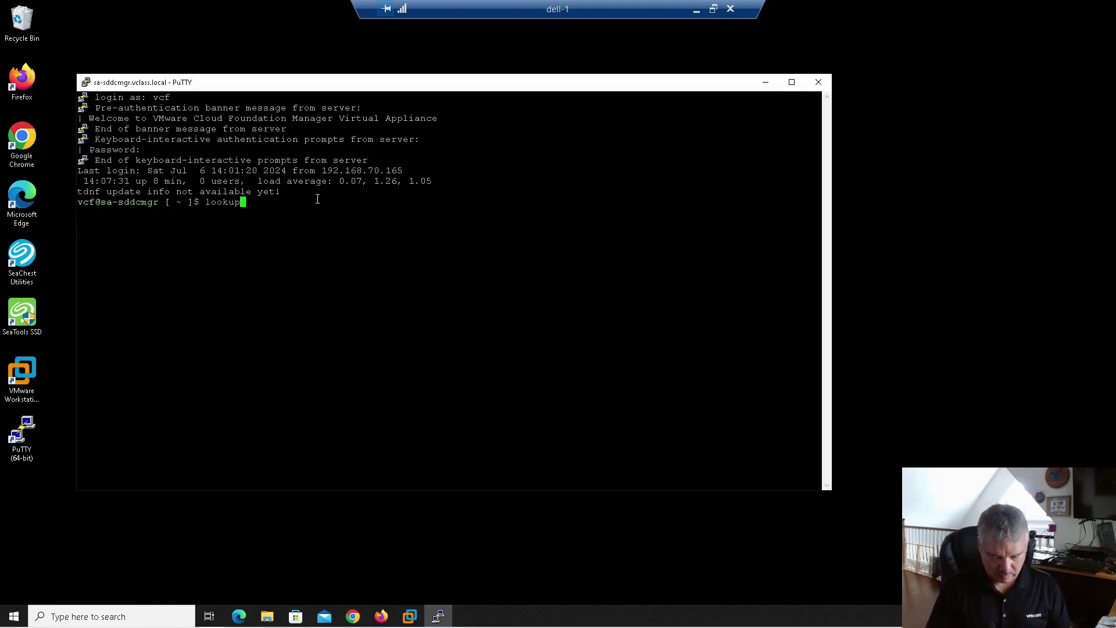
text(_passw)
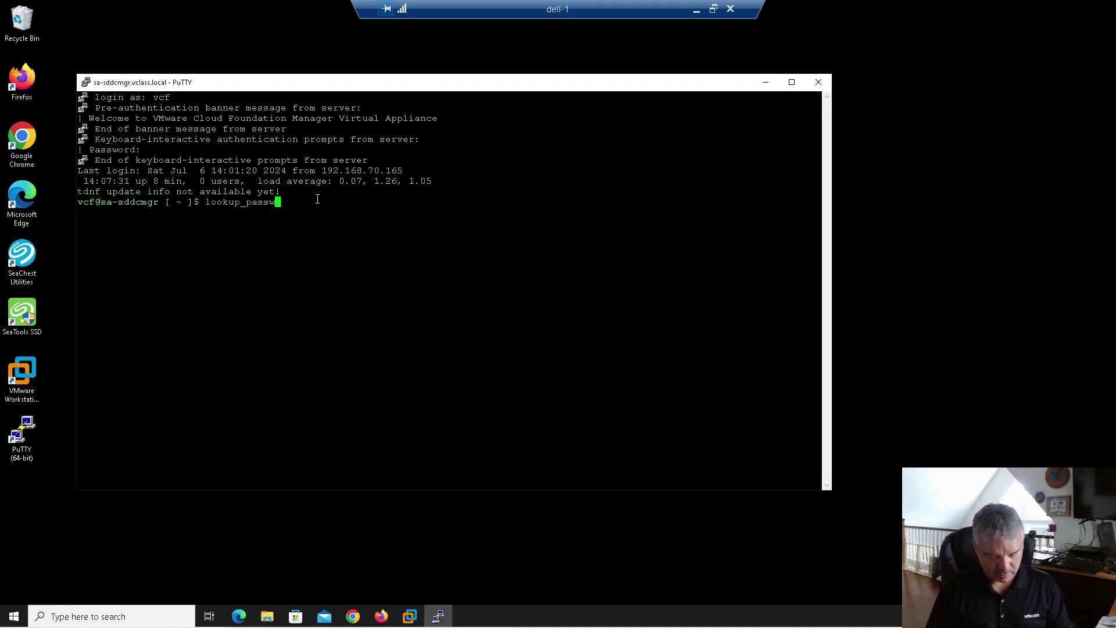
text(ords)
key(Return)
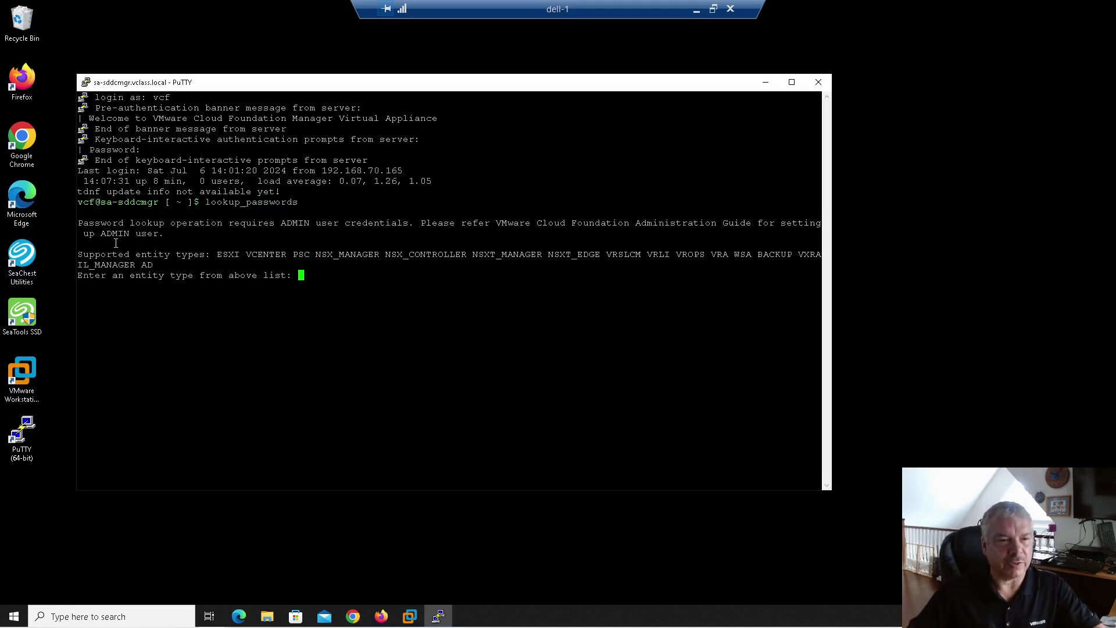
drag(99, 230, 147, 234)
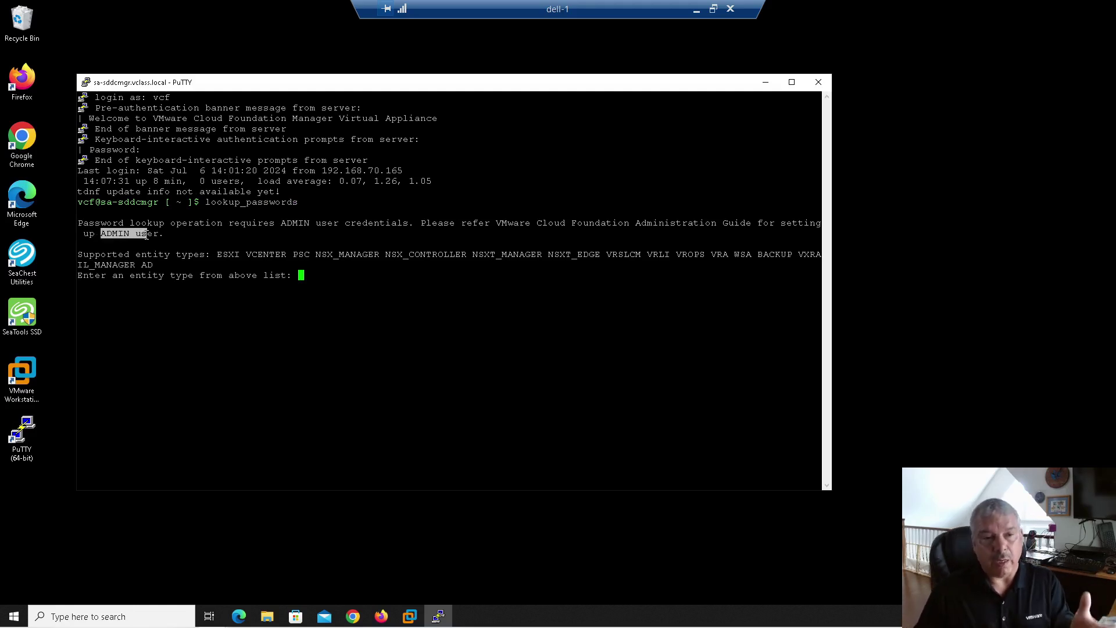
click(300, 215)
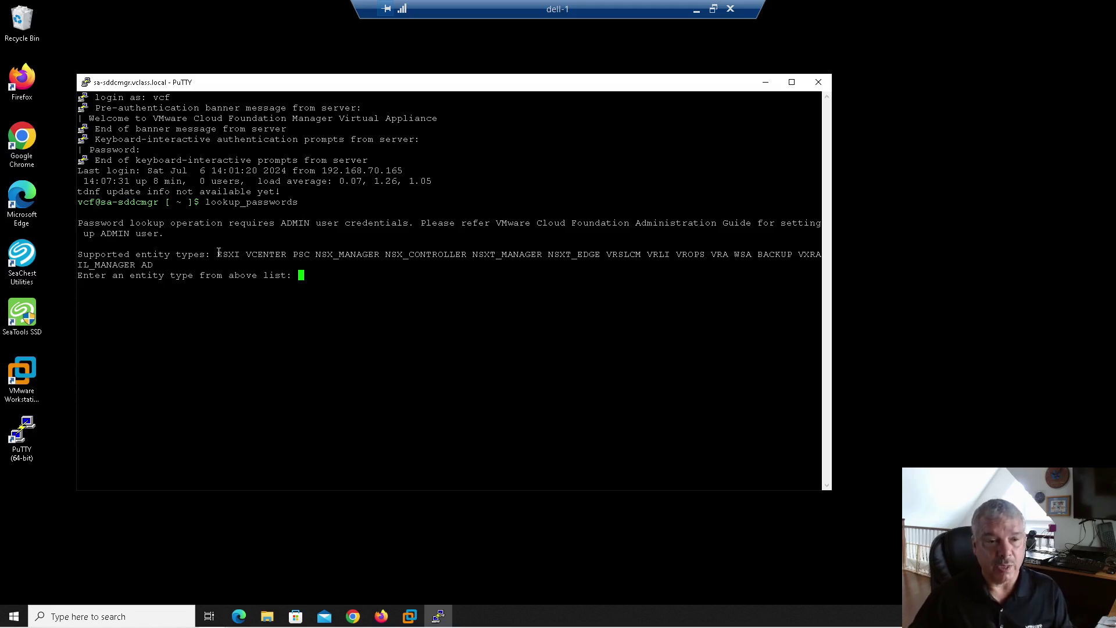
Step: Answer ESXI as the entity type and keep the default page number and page size 50
drag(217, 256, 279, 259)
click(248, 256)
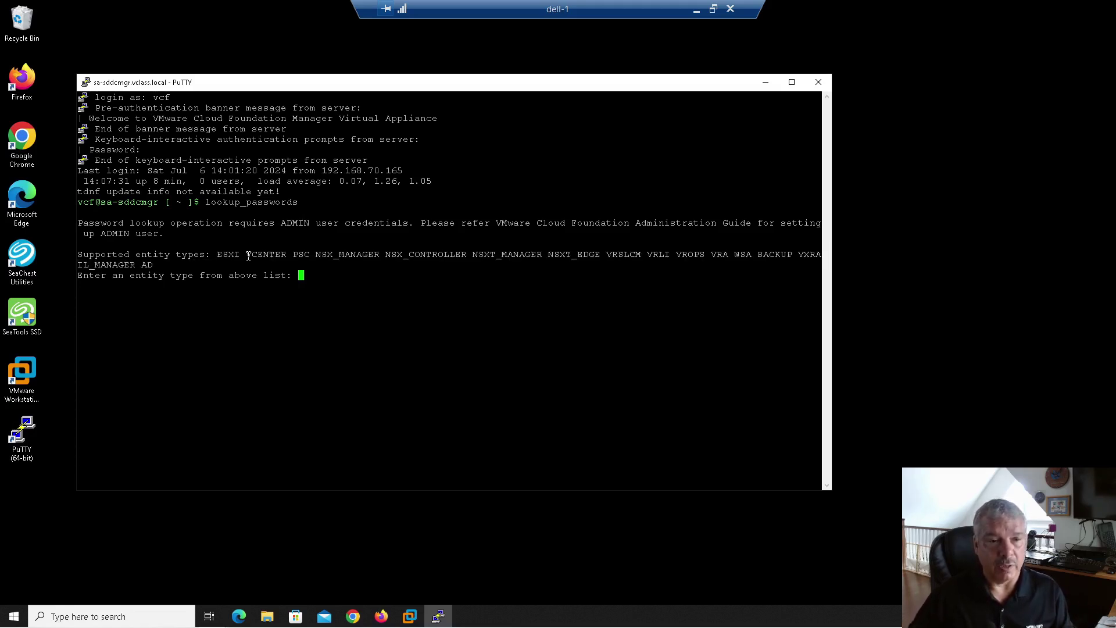
double_click(221, 254)
click(331, 263)
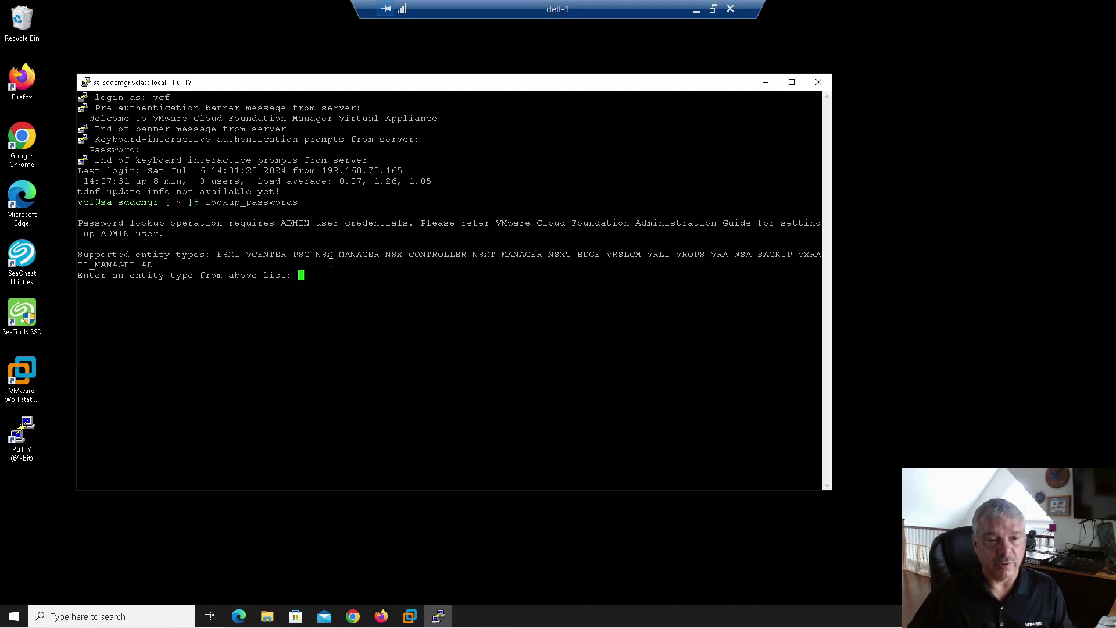
text(ESXI)
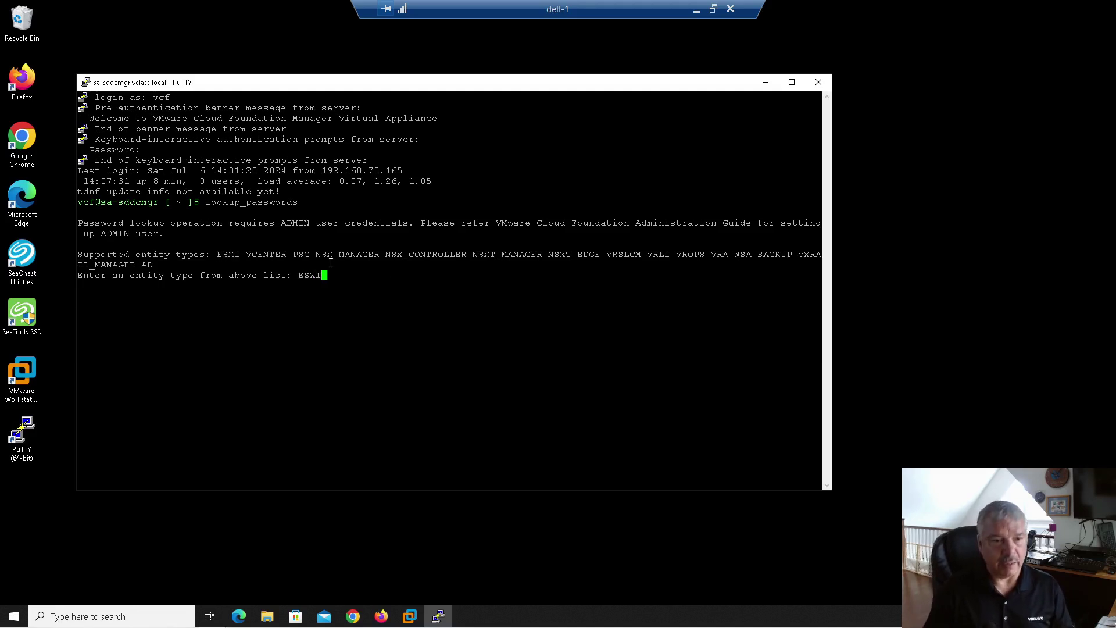
key(Return)
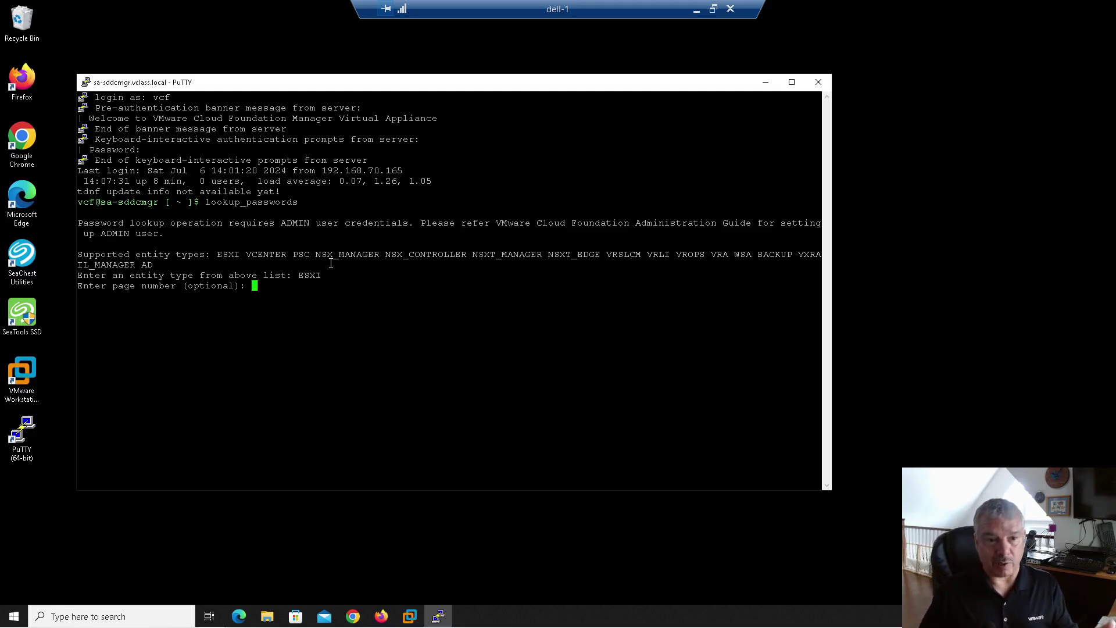
key(Return)
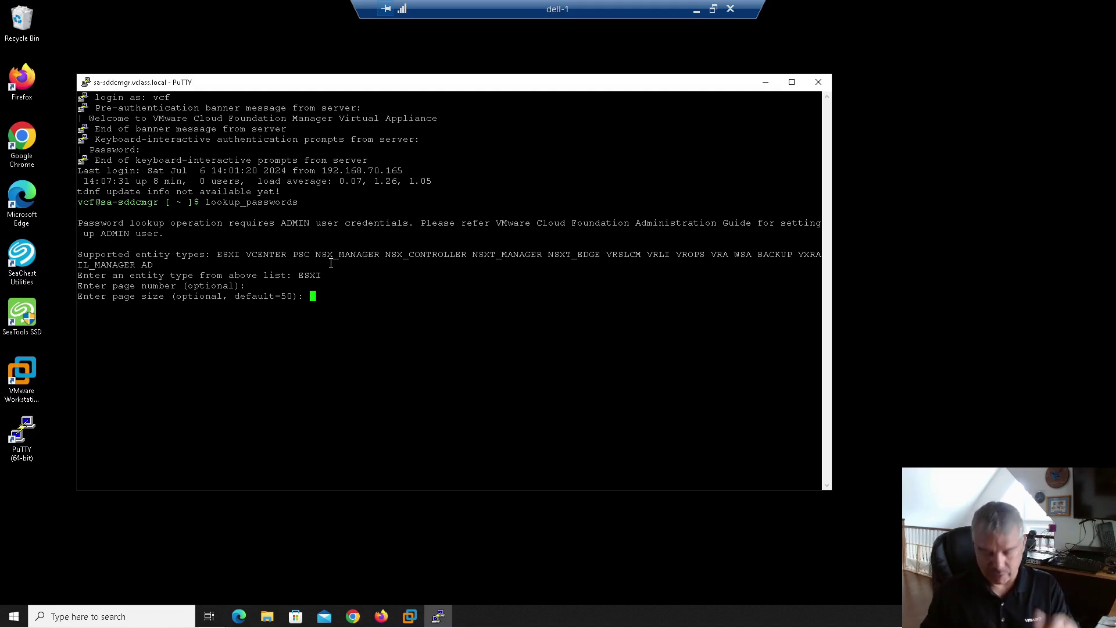
key(Return)
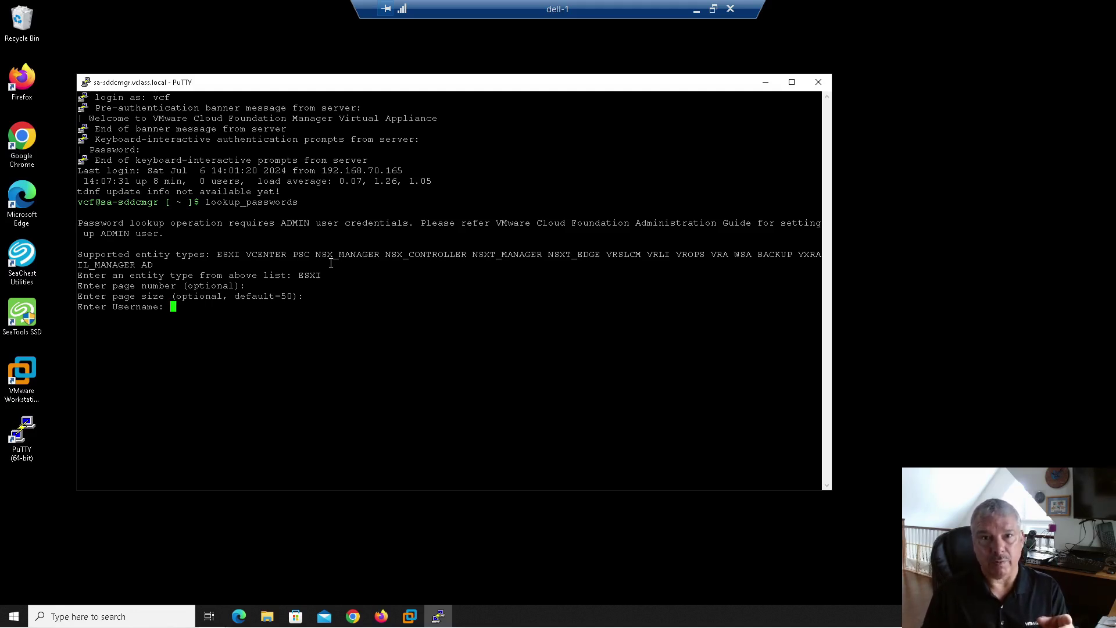
Step: Sign in with the admin account's username and password to list the ESXi credentials
text(vcf)
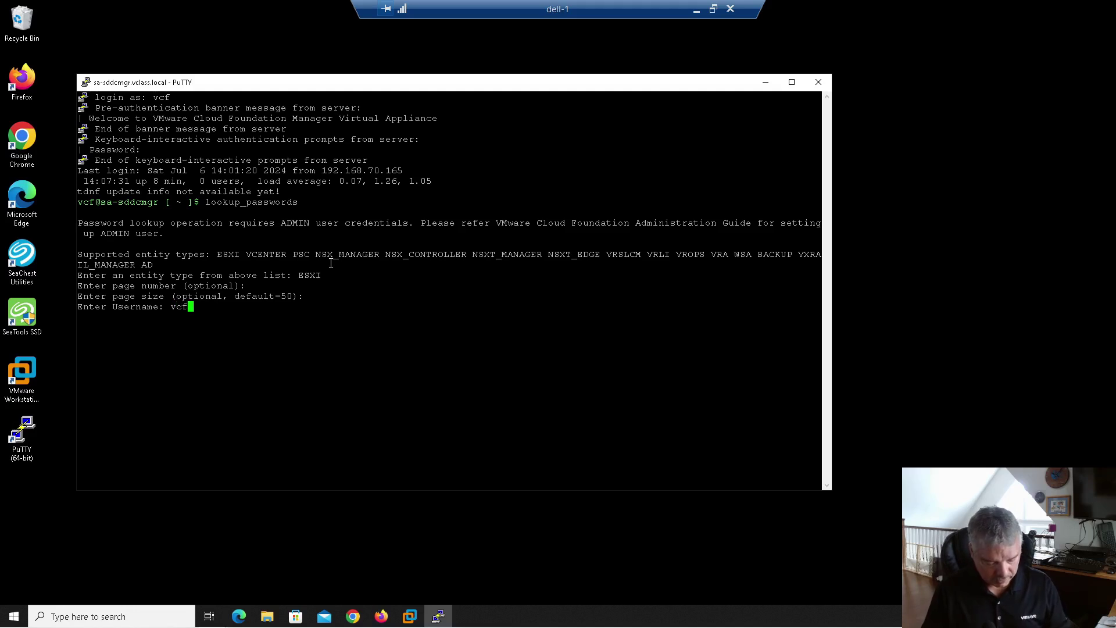
text(admin@vcla)
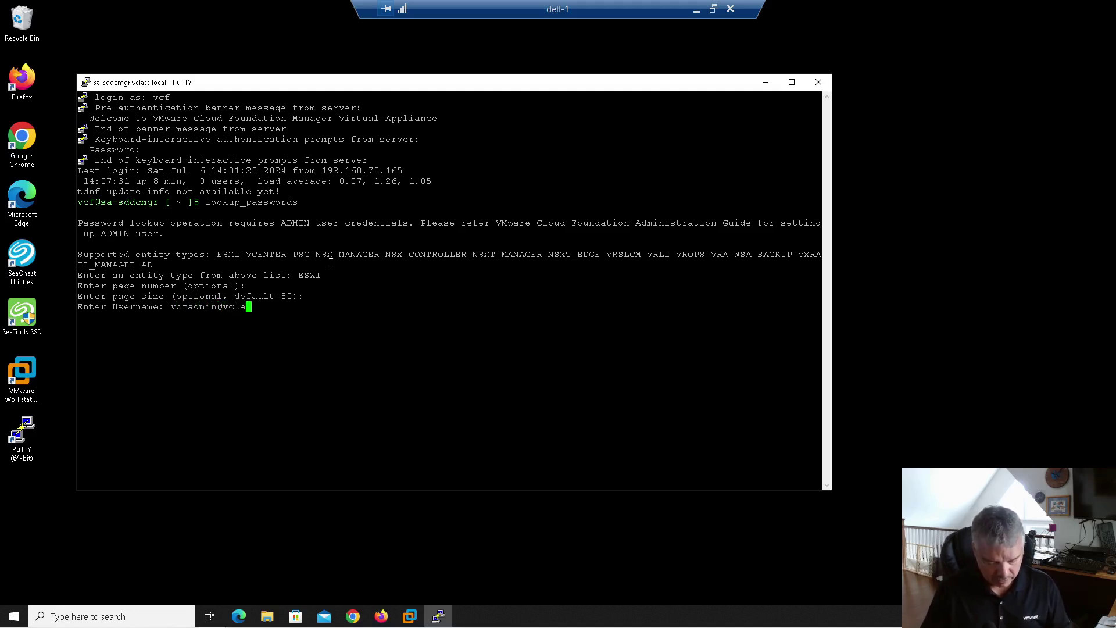
text(ss.local)
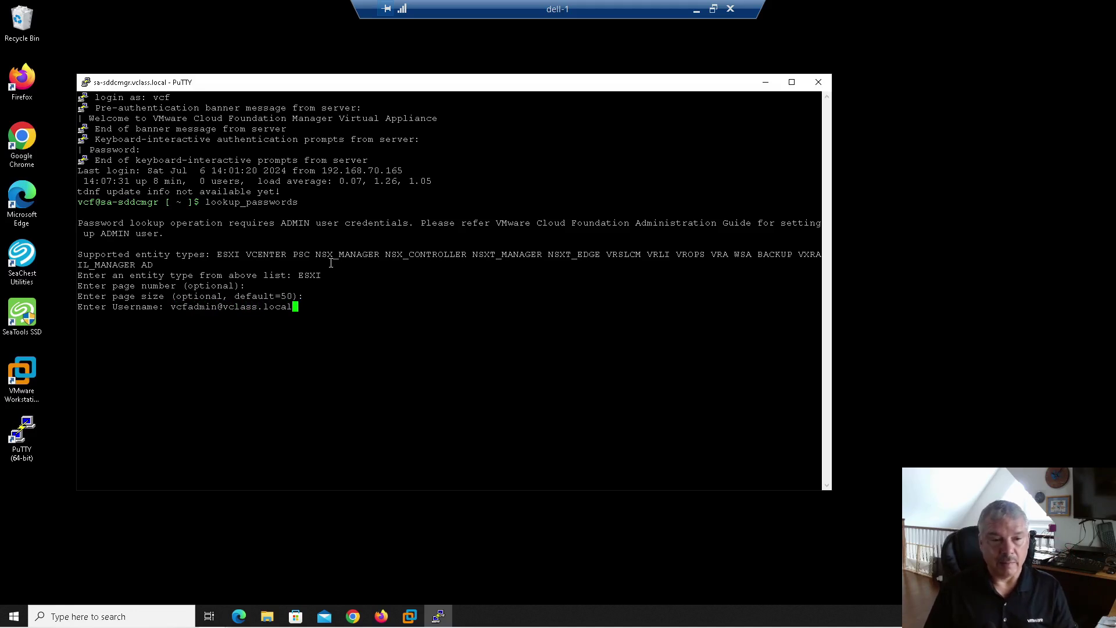
key(Return)
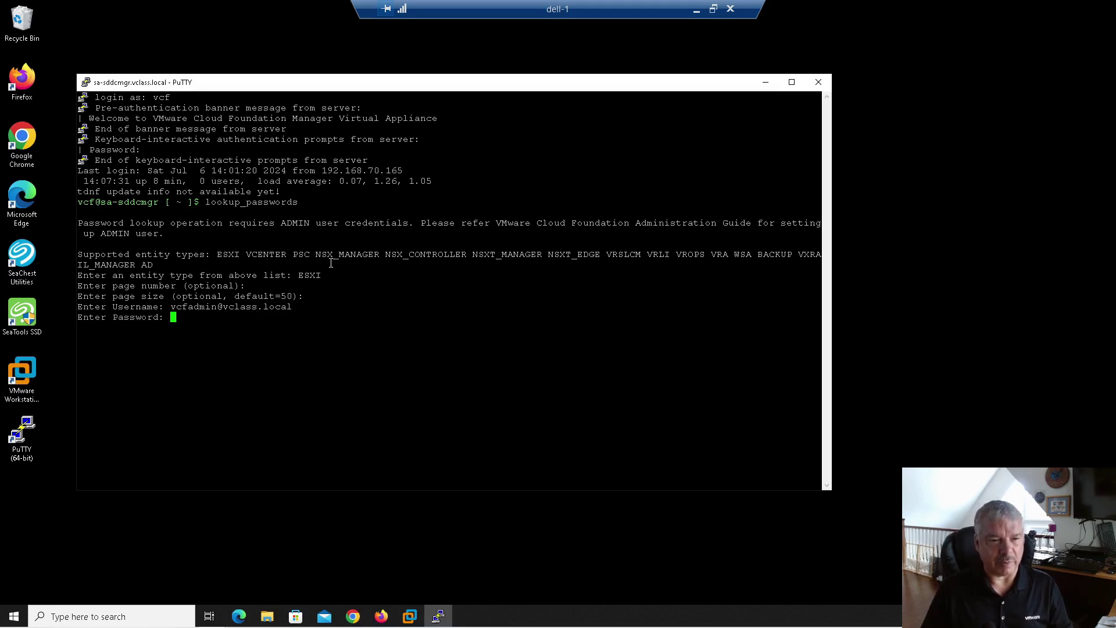
key(Return)
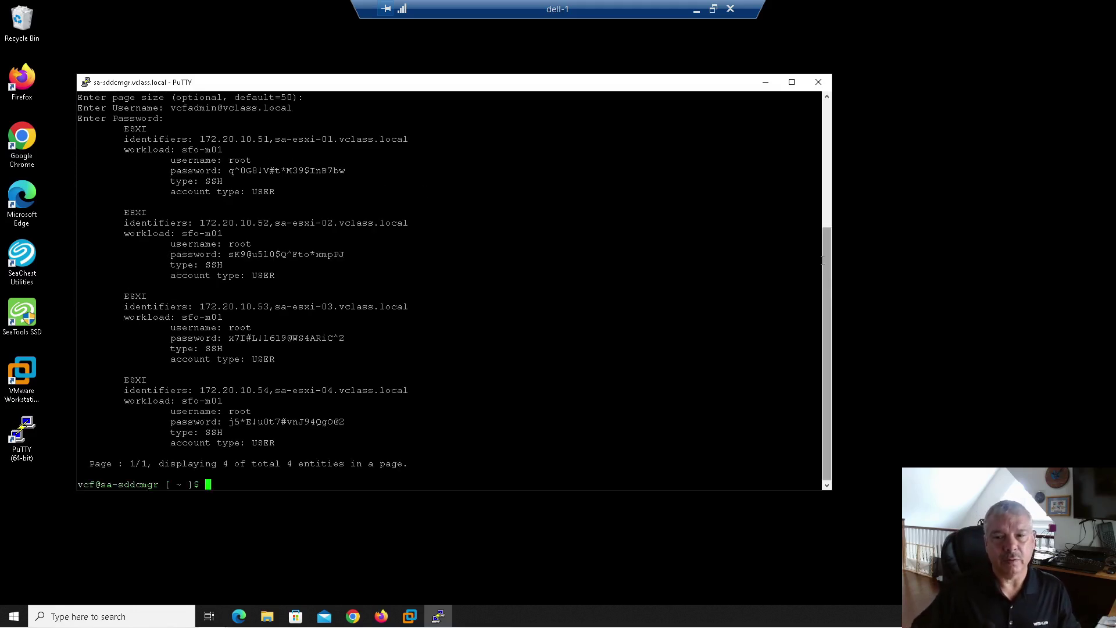
Step: Maximize the terminal and review each host's identifiers, sfo-m01 workload and root password
click(790, 83)
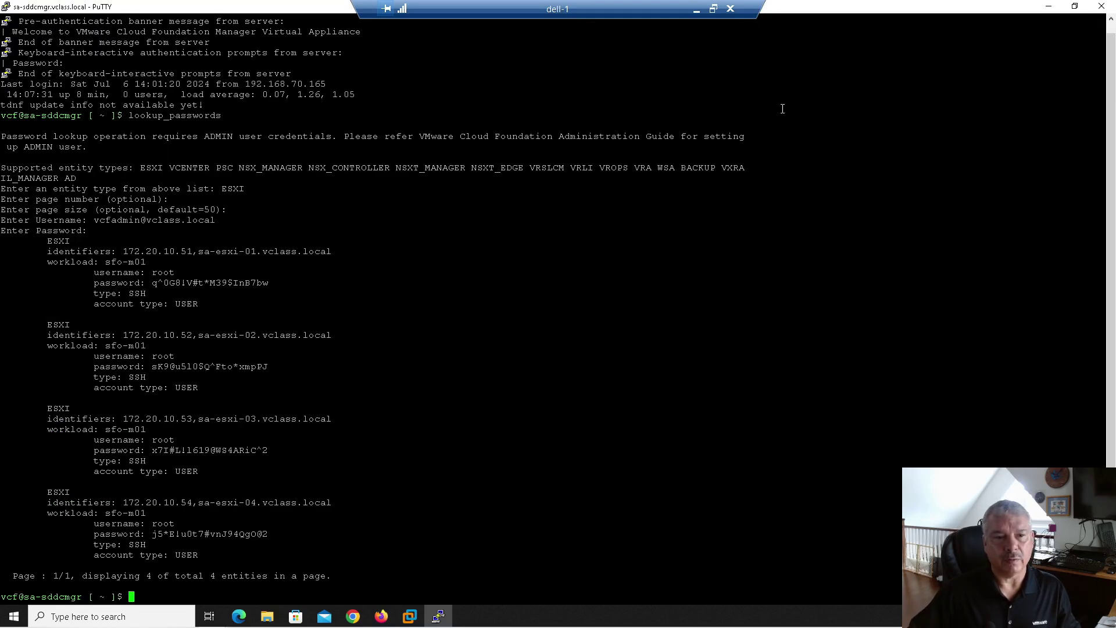
double_click(52, 242)
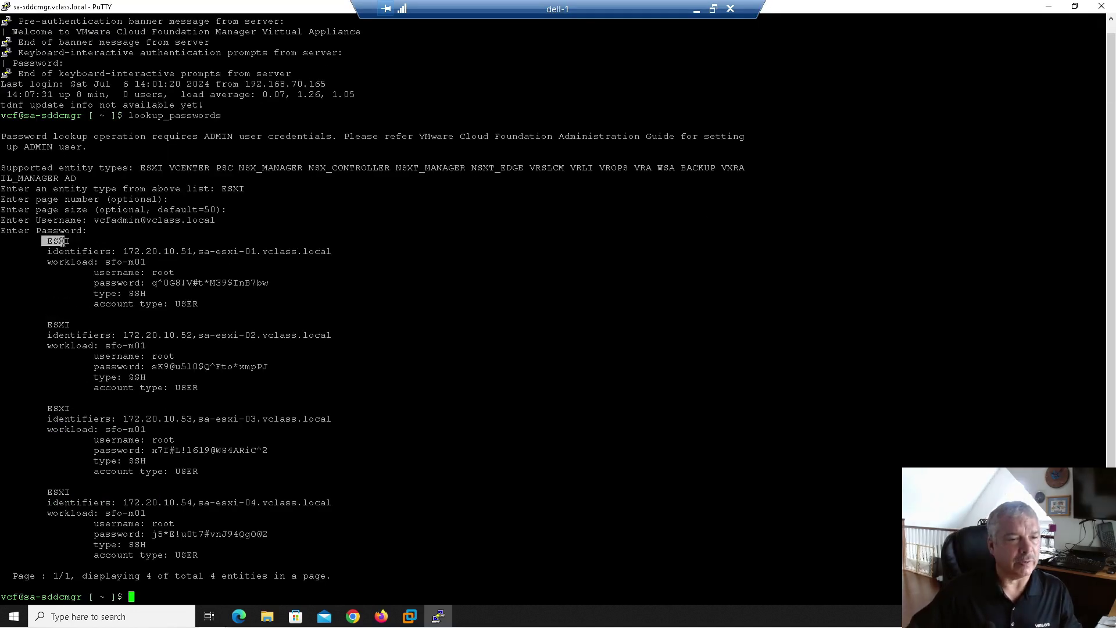
drag(123, 251, 333, 251)
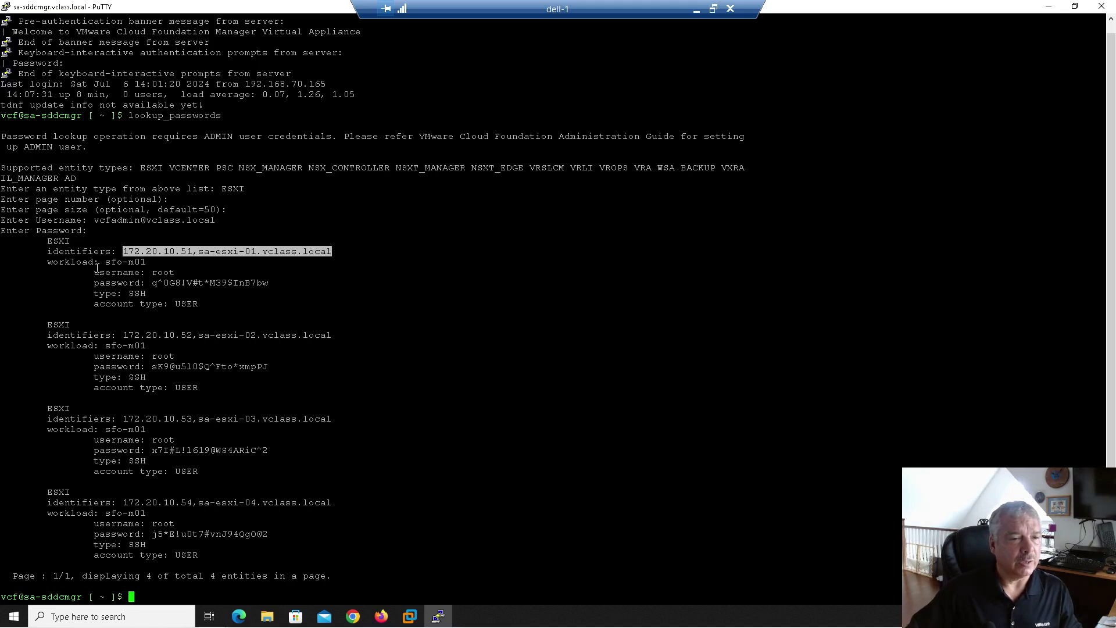
drag(105, 262, 268, 281)
click(142, 287)
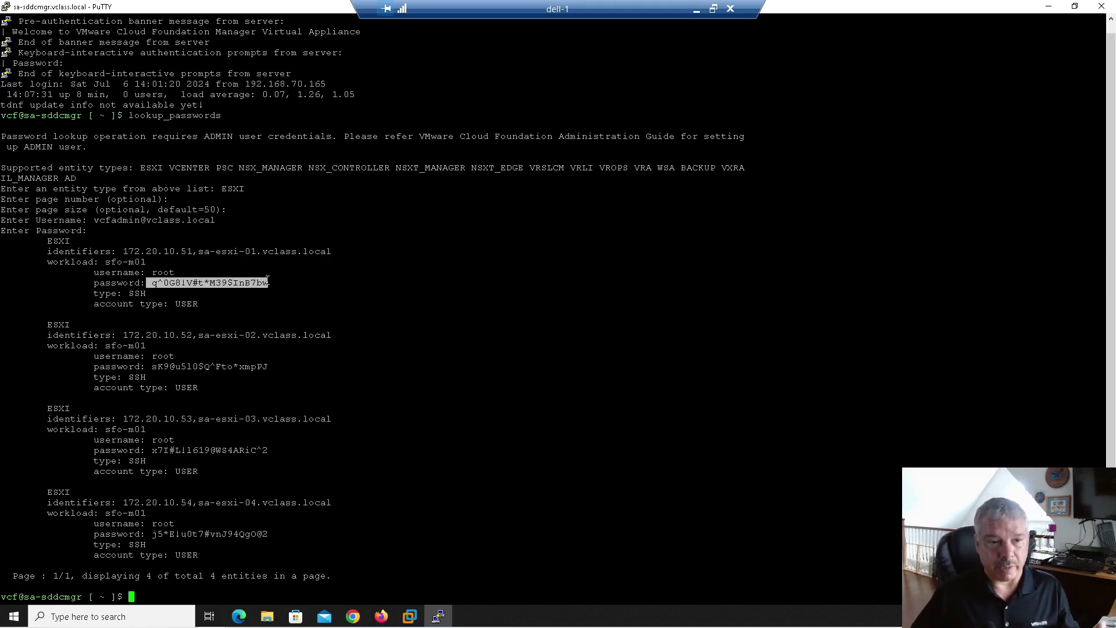
drag(112, 336, 251, 375)
drag(170, 418, 279, 419)
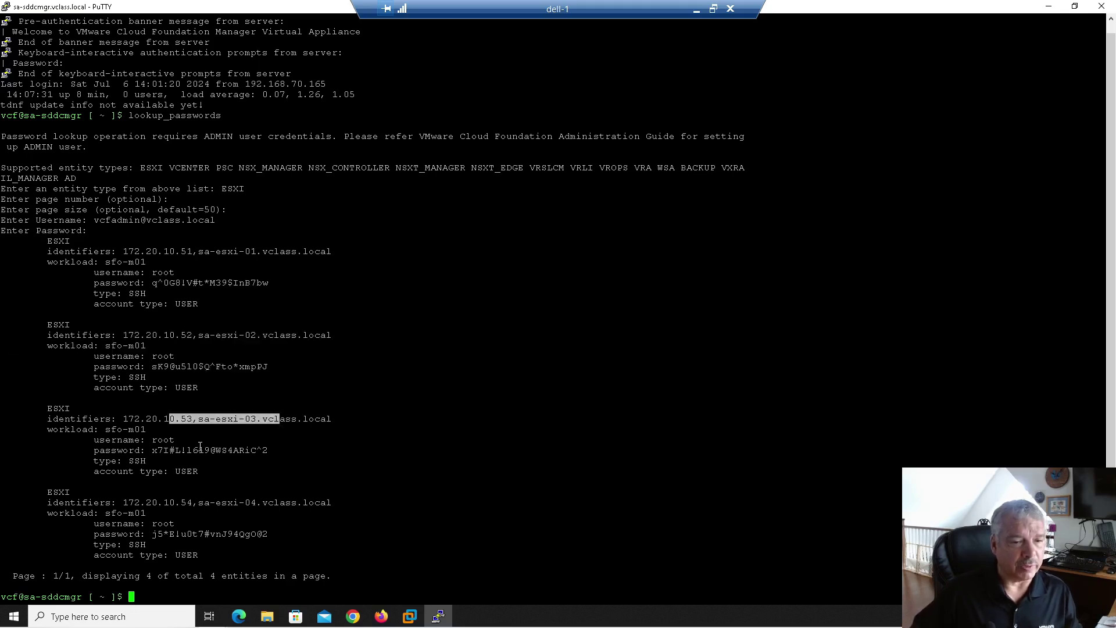
click(199, 512)
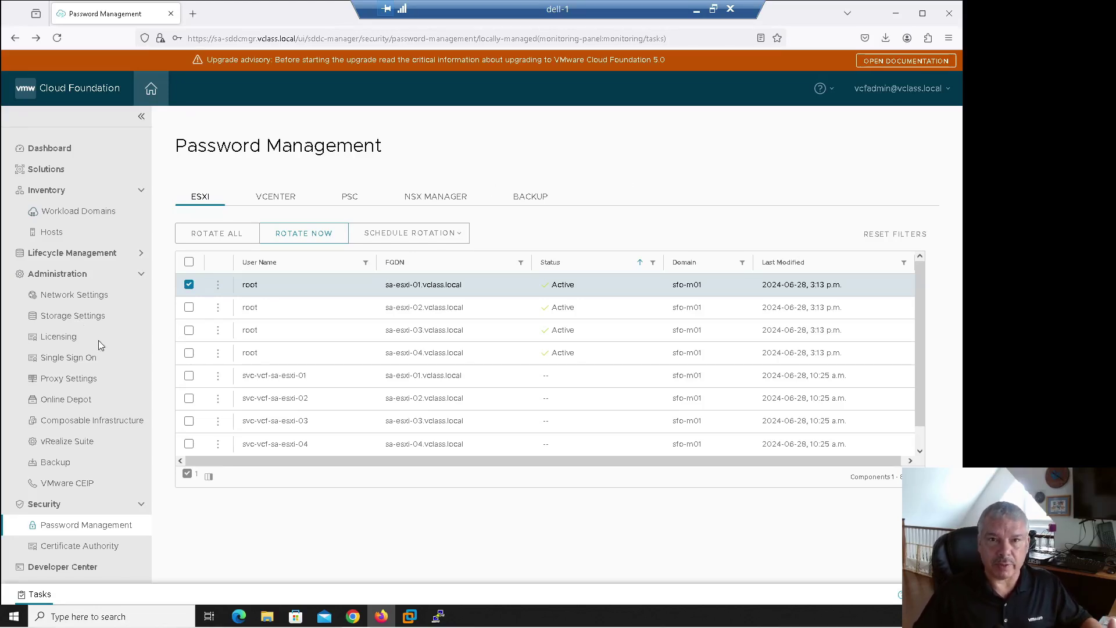
Step: Go to the Developer Center and switch to its API Explorer
click(75, 570)
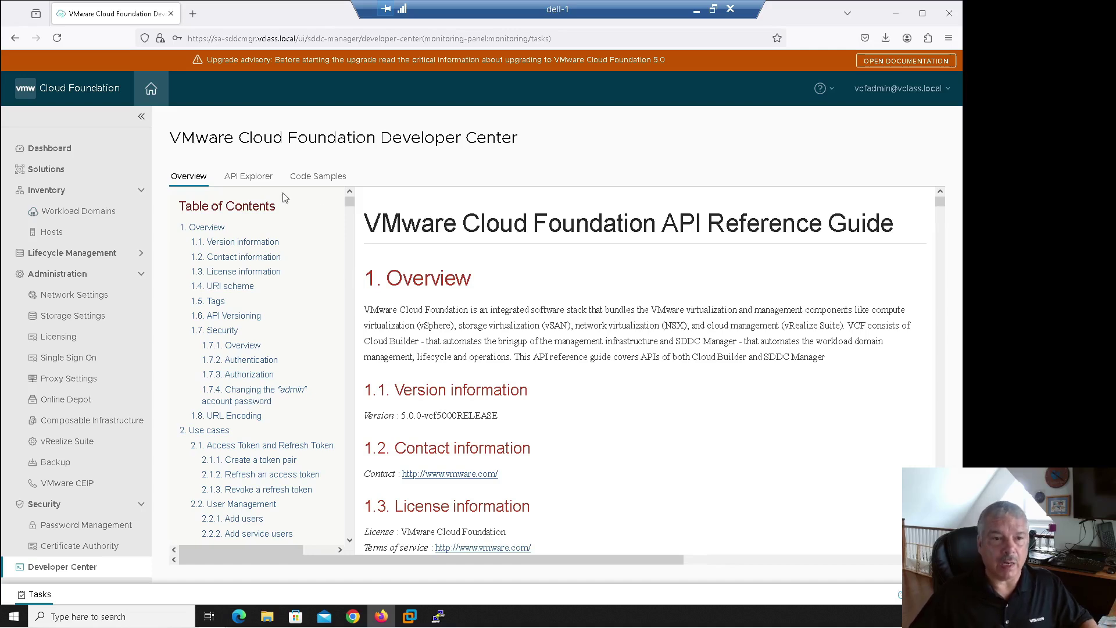
click(248, 178)
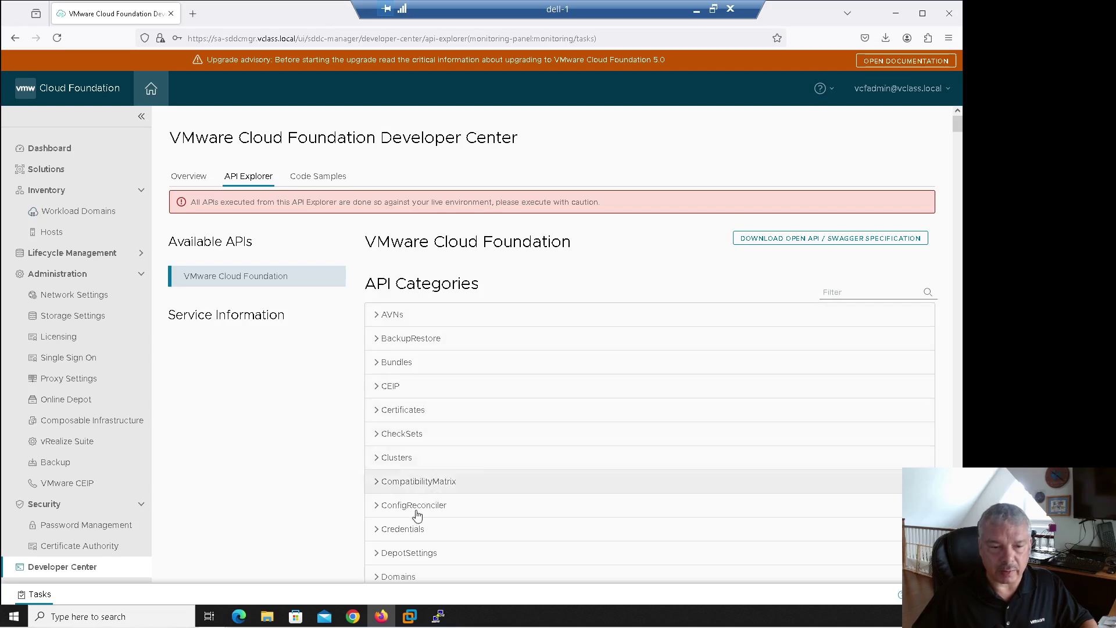
Step: Expand the Credentials category and the GET /v1/credentials operation details
click(376, 529)
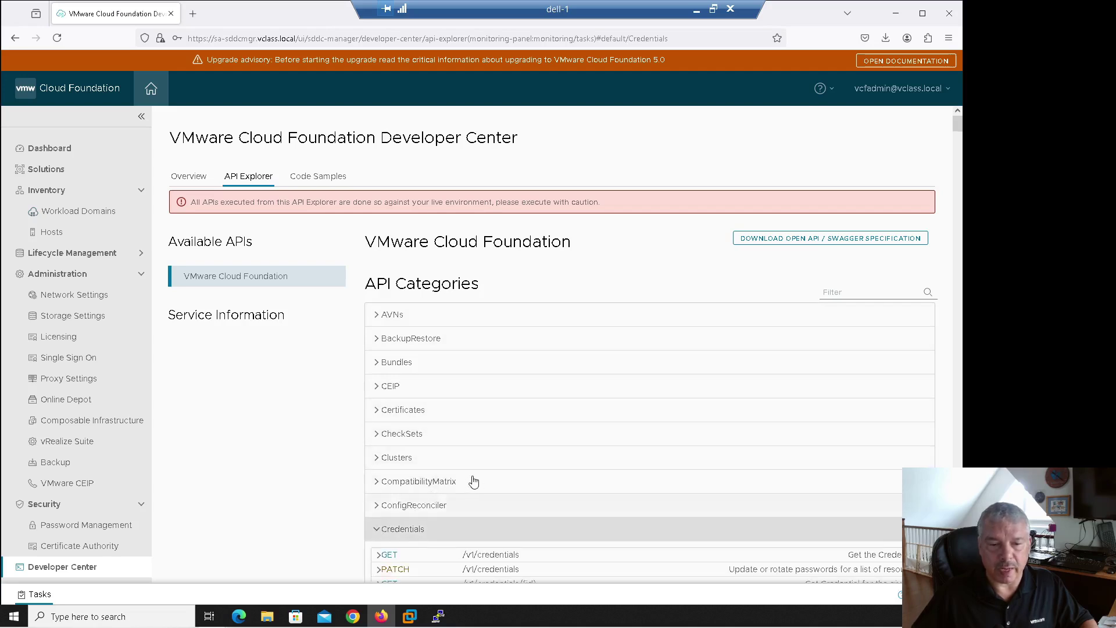
scroll(474, 482, down, 4)
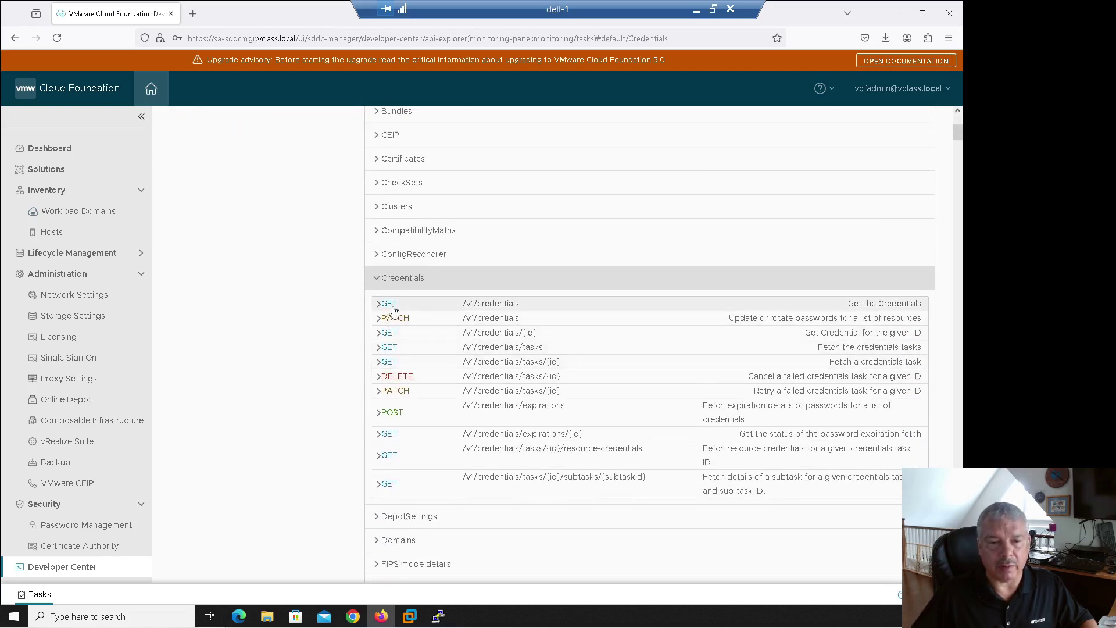
click(393, 310)
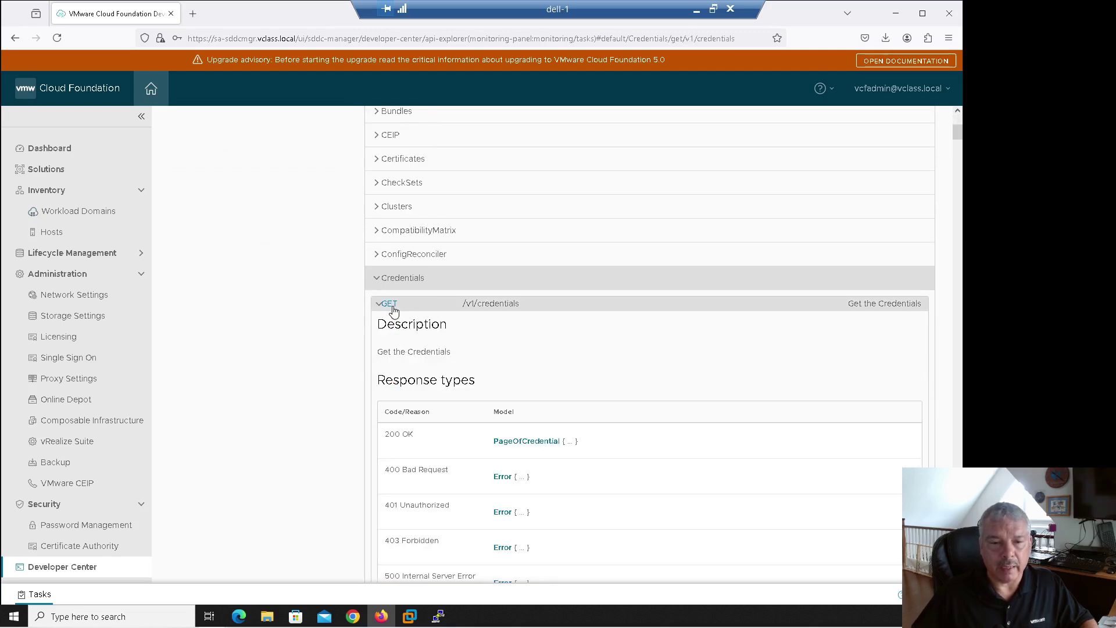
scroll(463, 379, down, 5)
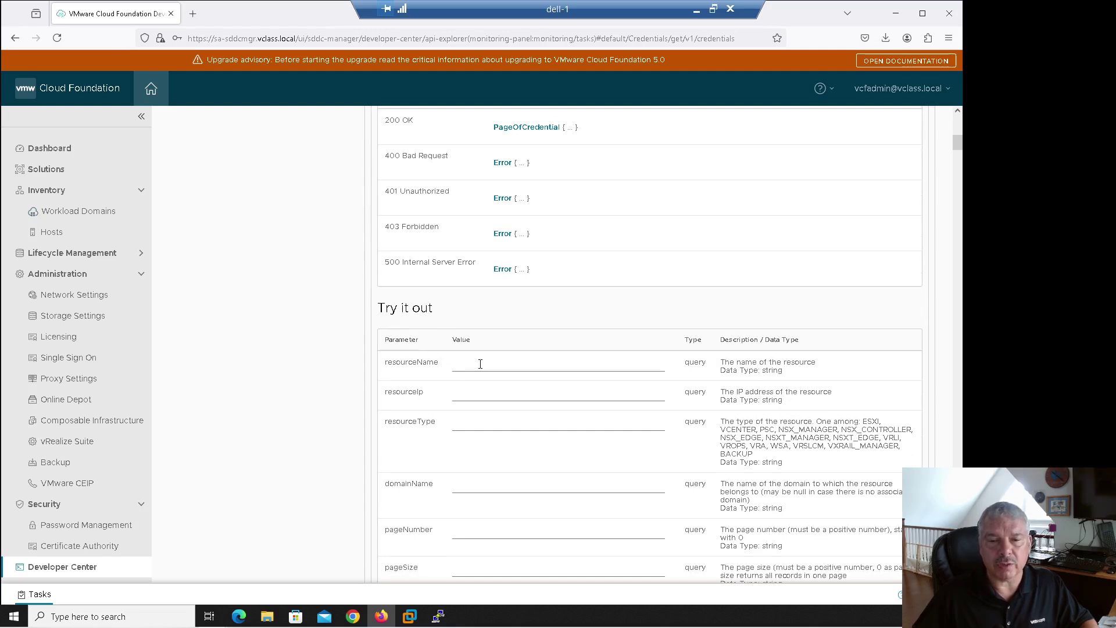
scroll(480, 363, down, 2)
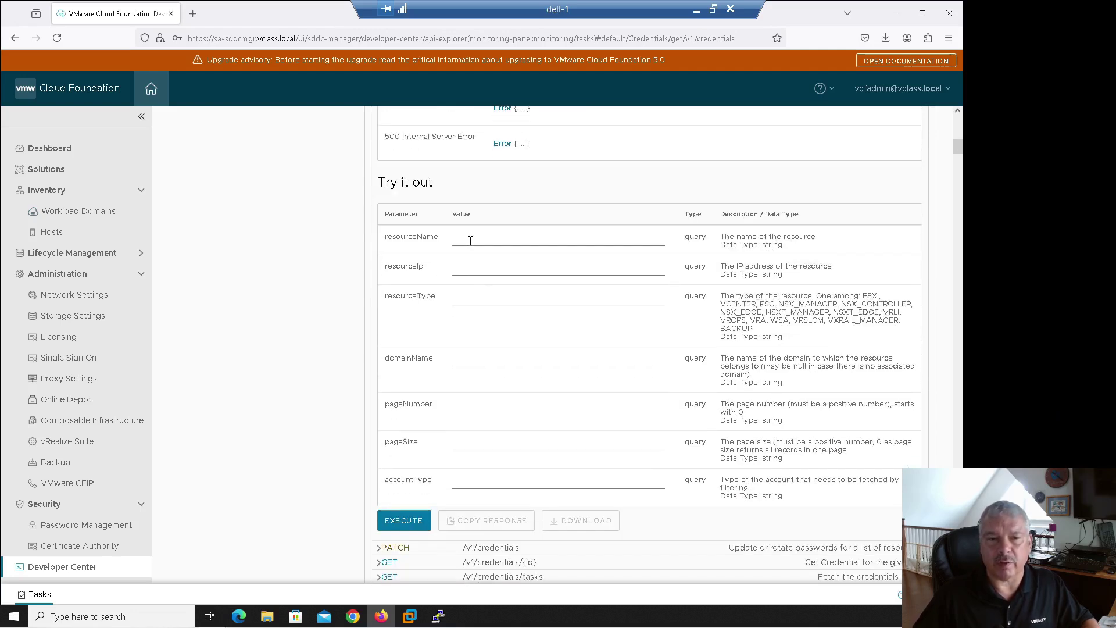
Step: Enter ESXI as the resourceType parameter value, leaving resourceName and resourceIp empty
click(471, 241)
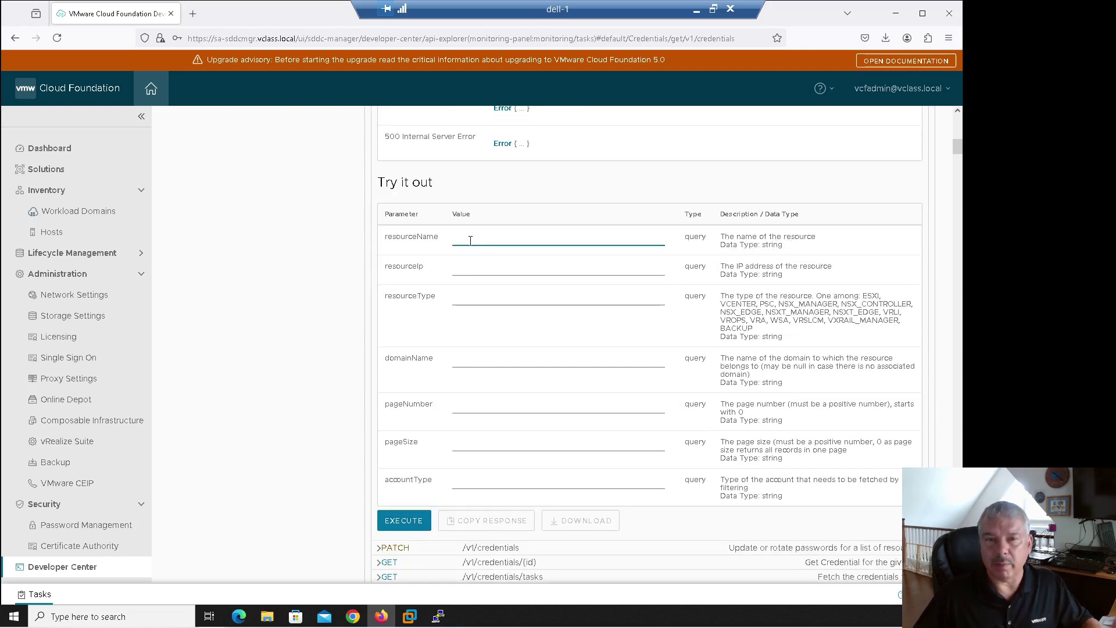
click(469, 271)
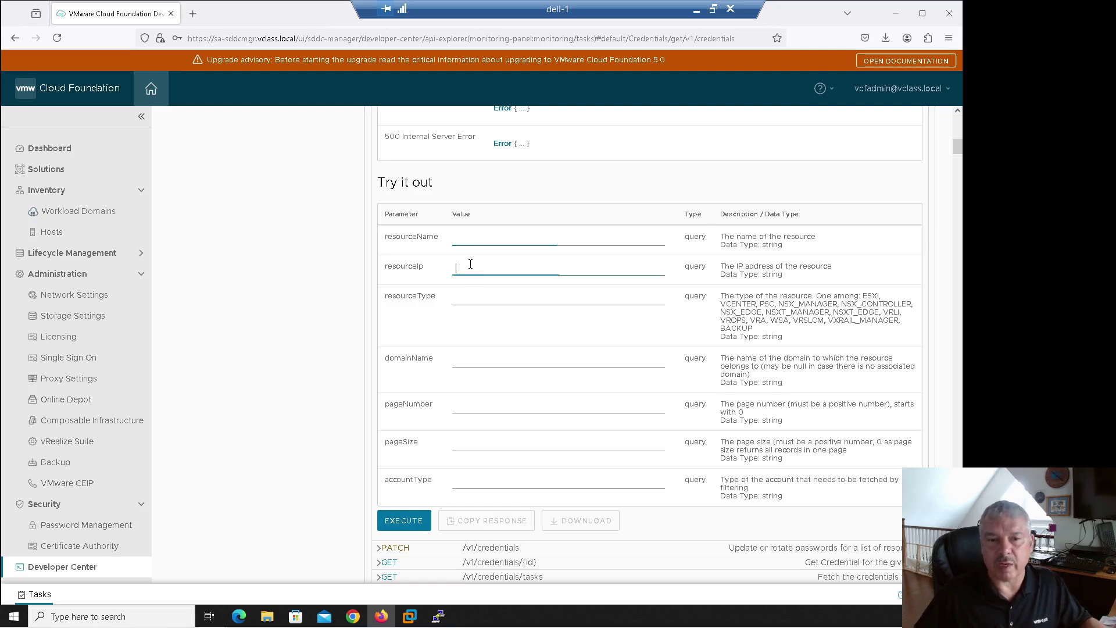
click(470, 299)
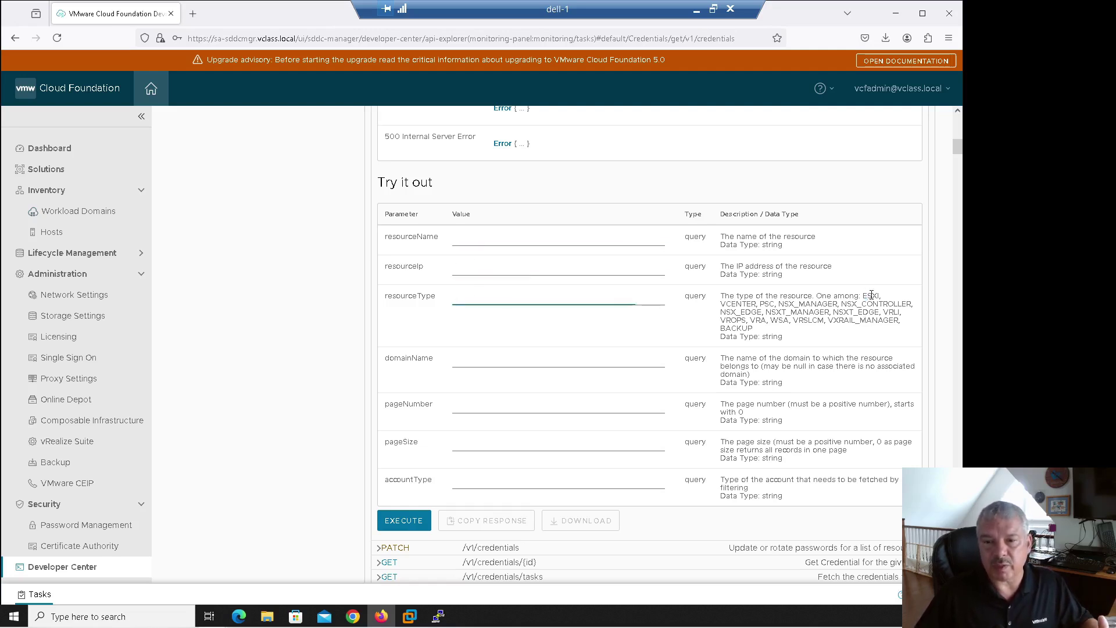
drag(863, 297, 880, 304)
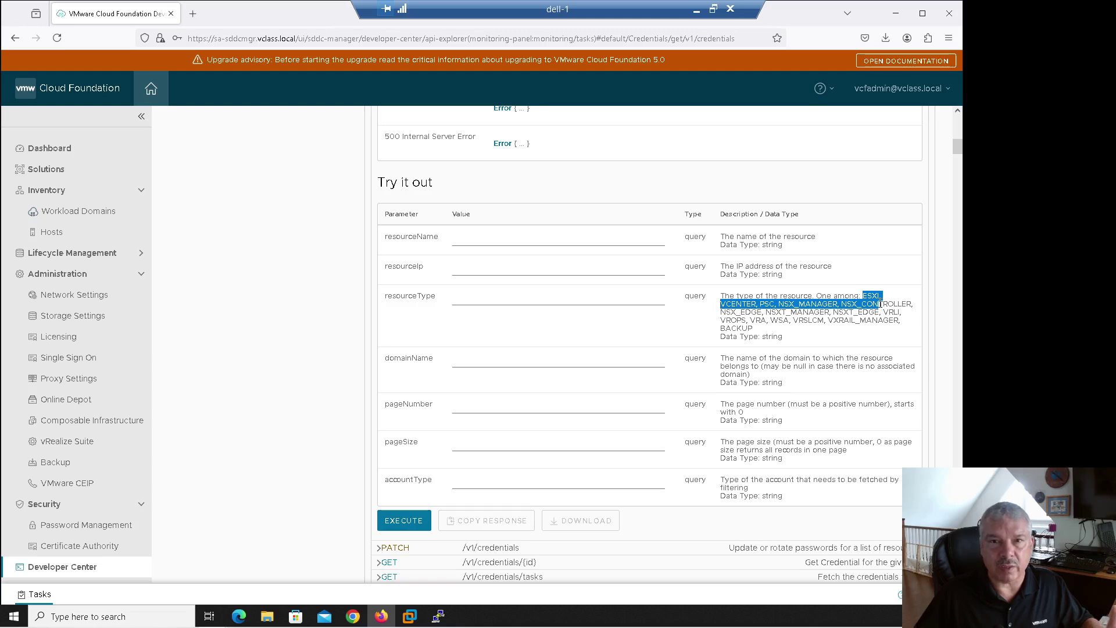
click(512, 302)
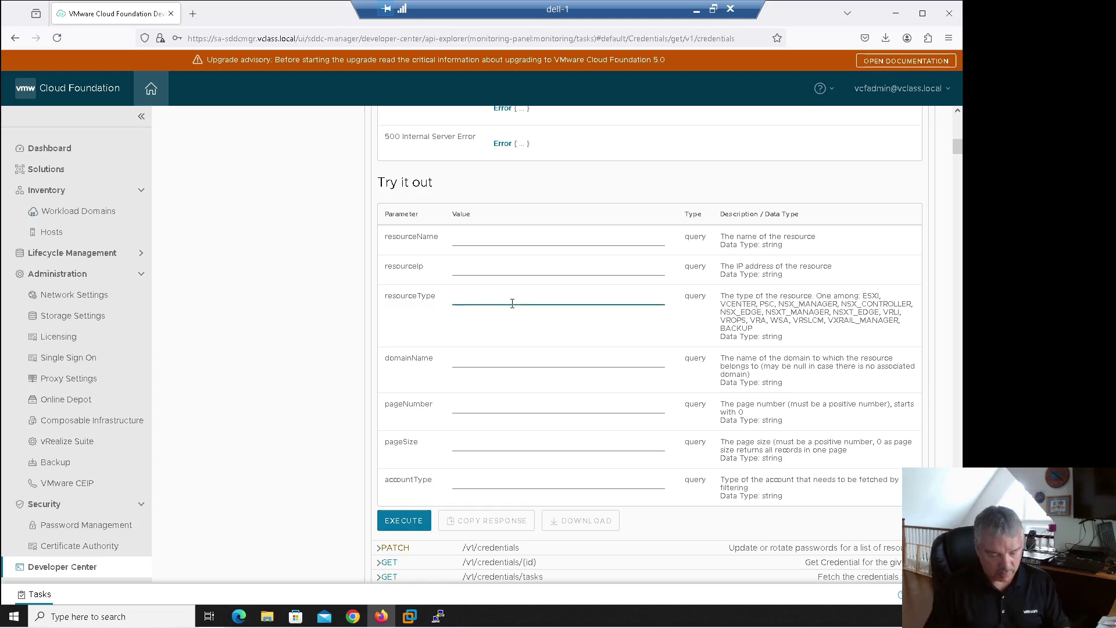
text(ESXI)
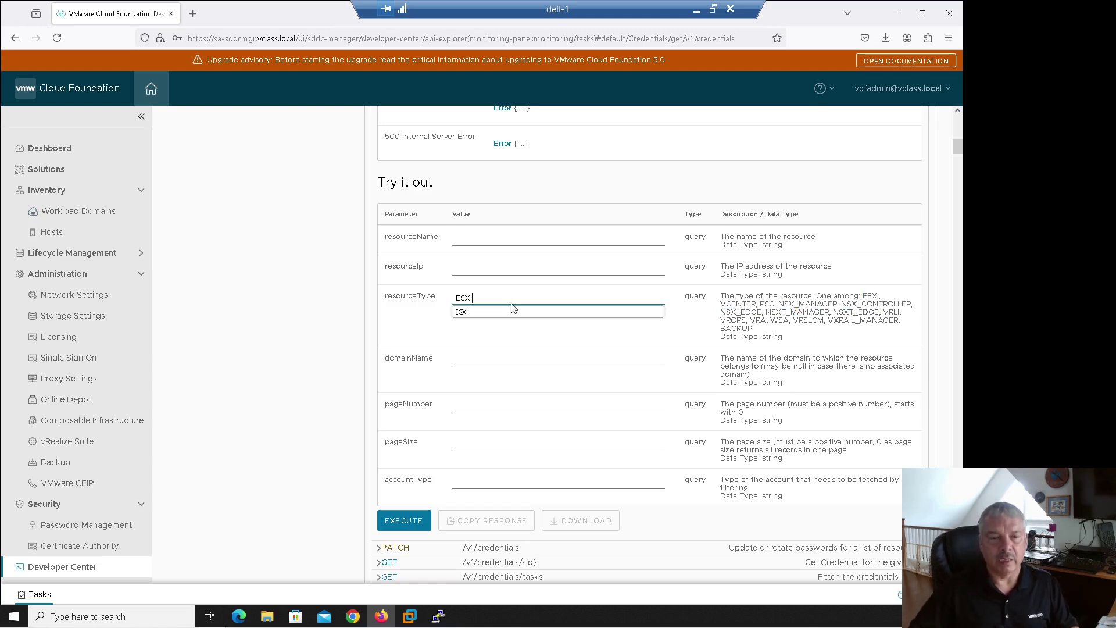
click(390, 323)
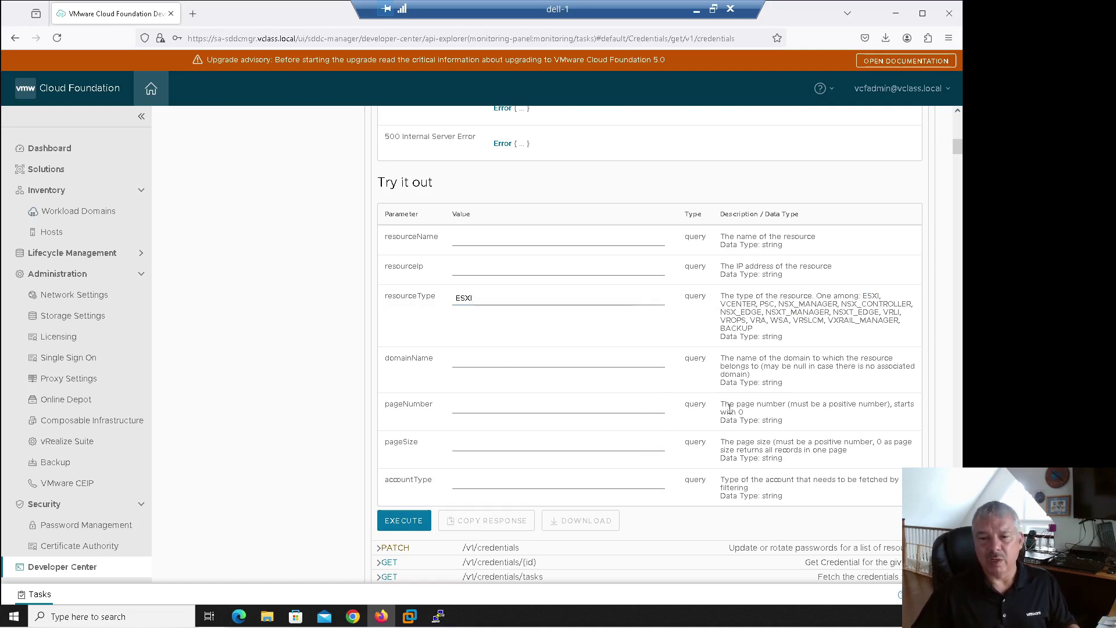
drag(730, 407, 751, 402)
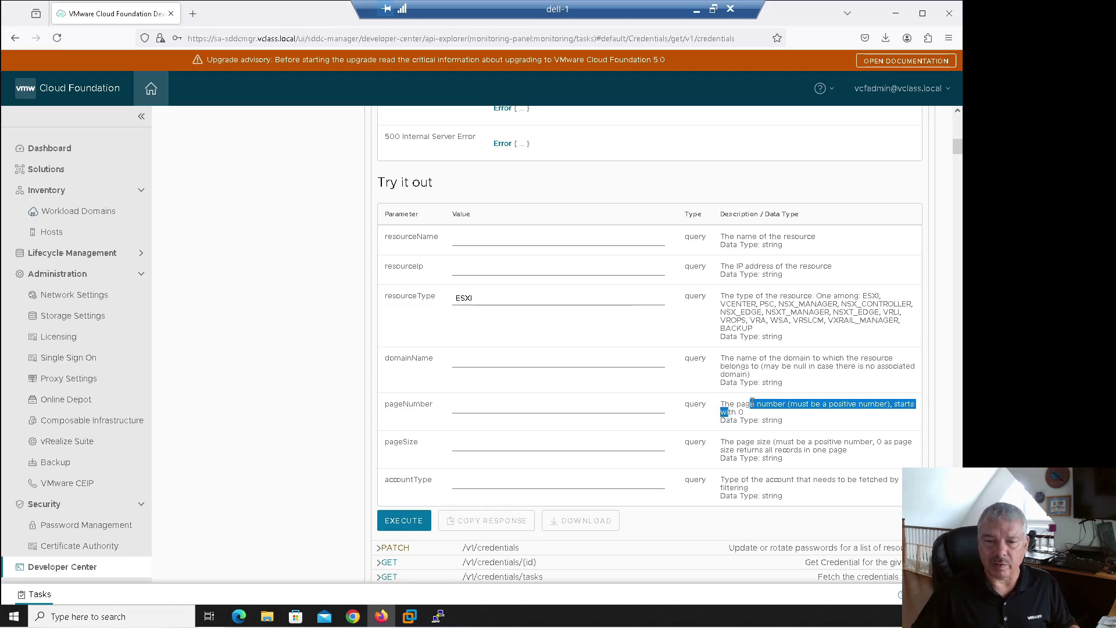
click(733, 442)
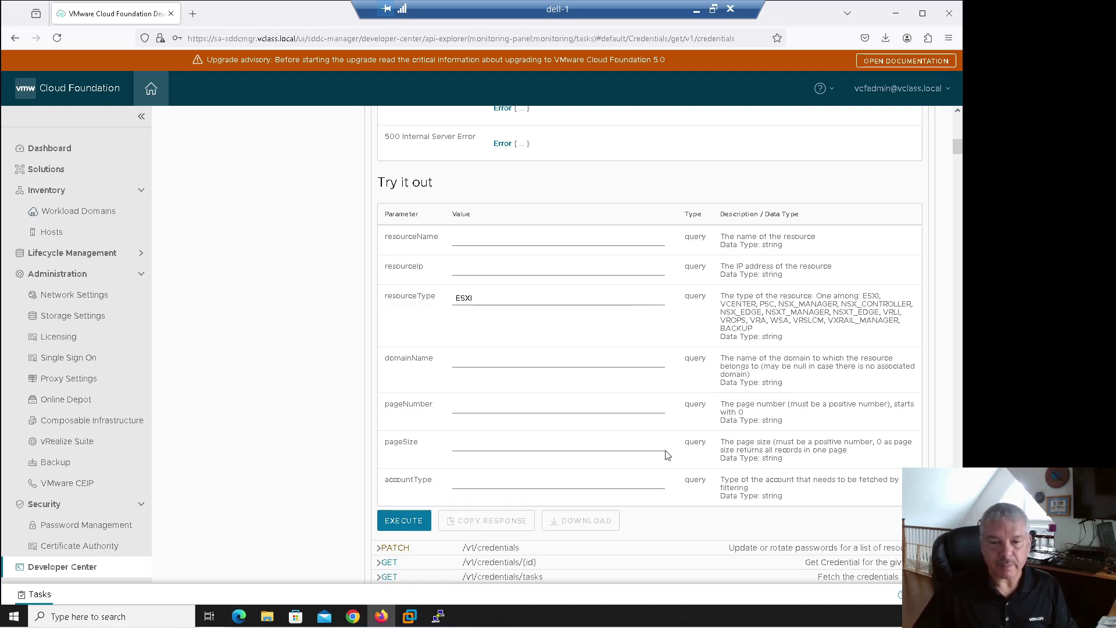
click(633, 478)
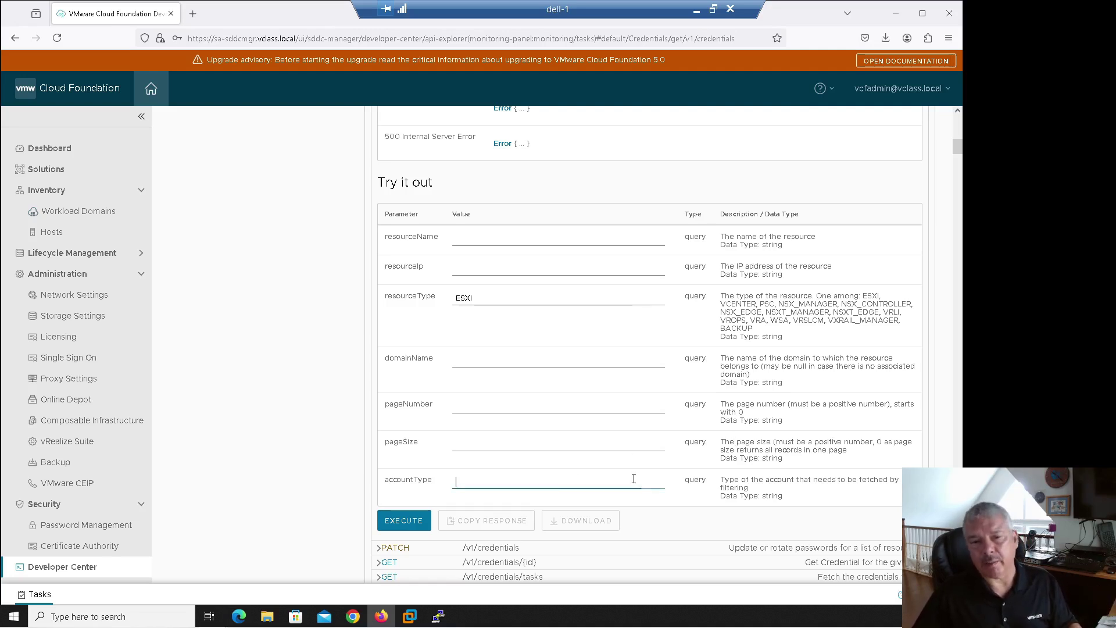
click(494, 298)
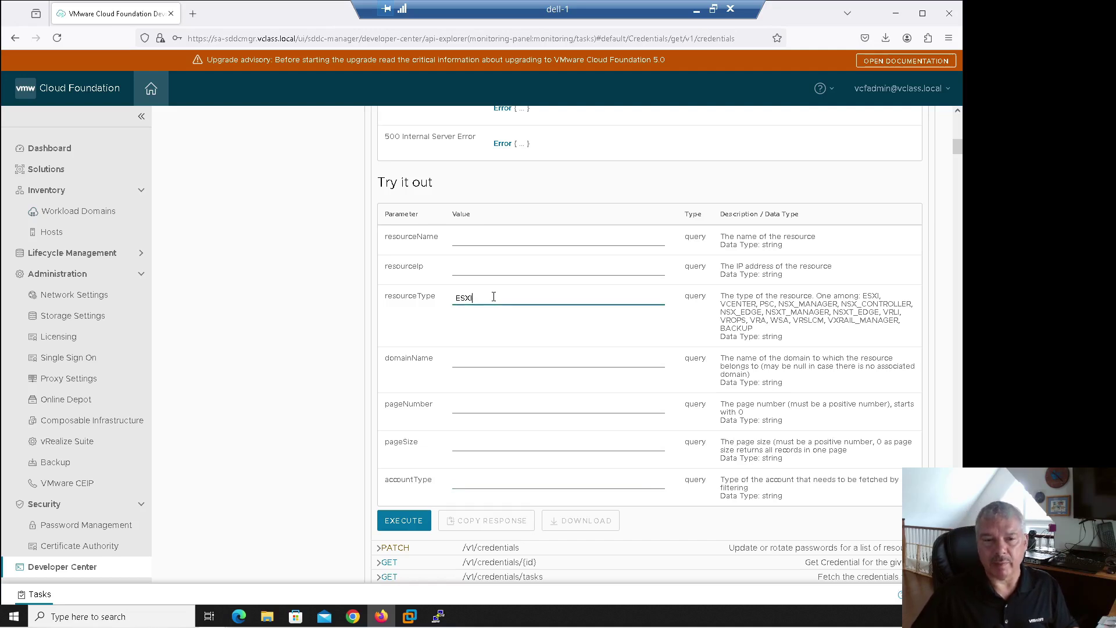
Step: Execute the ESXI credentials query and open the downloaded PageOfCredential(2).json in maximized Notepad
click(405, 521)
scroll(457, 474, down, 3)
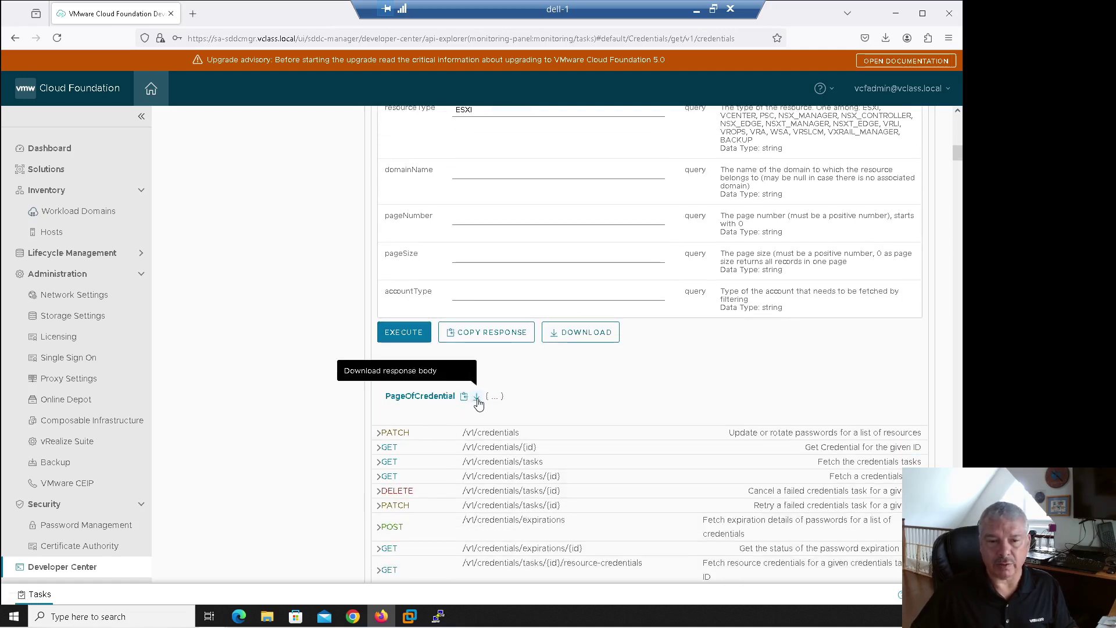
click(477, 397)
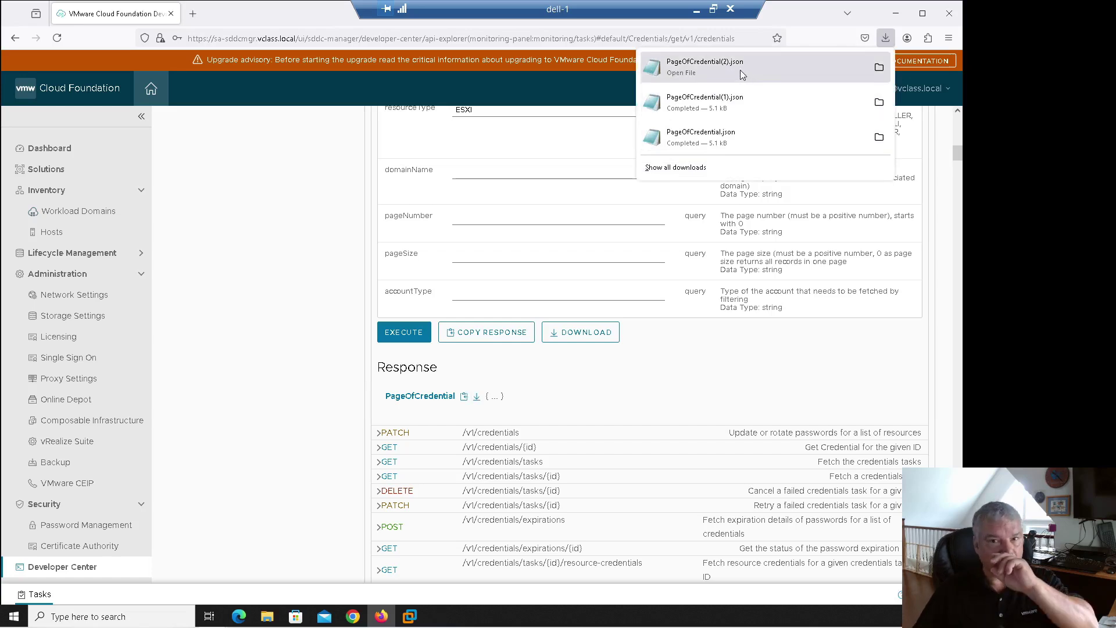
click(694, 76)
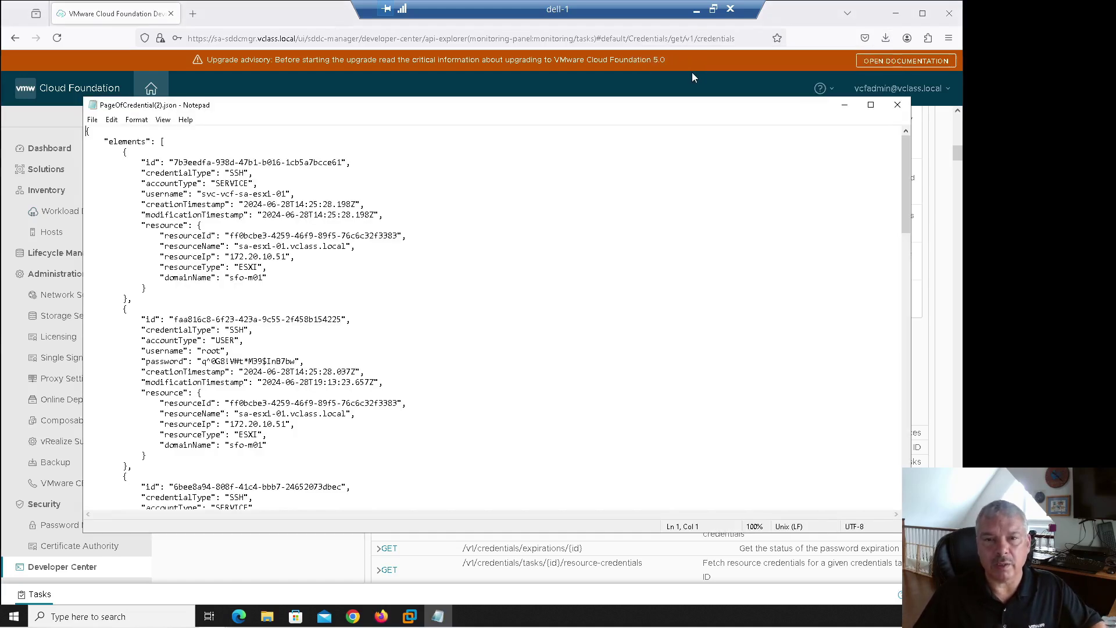
click(870, 107)
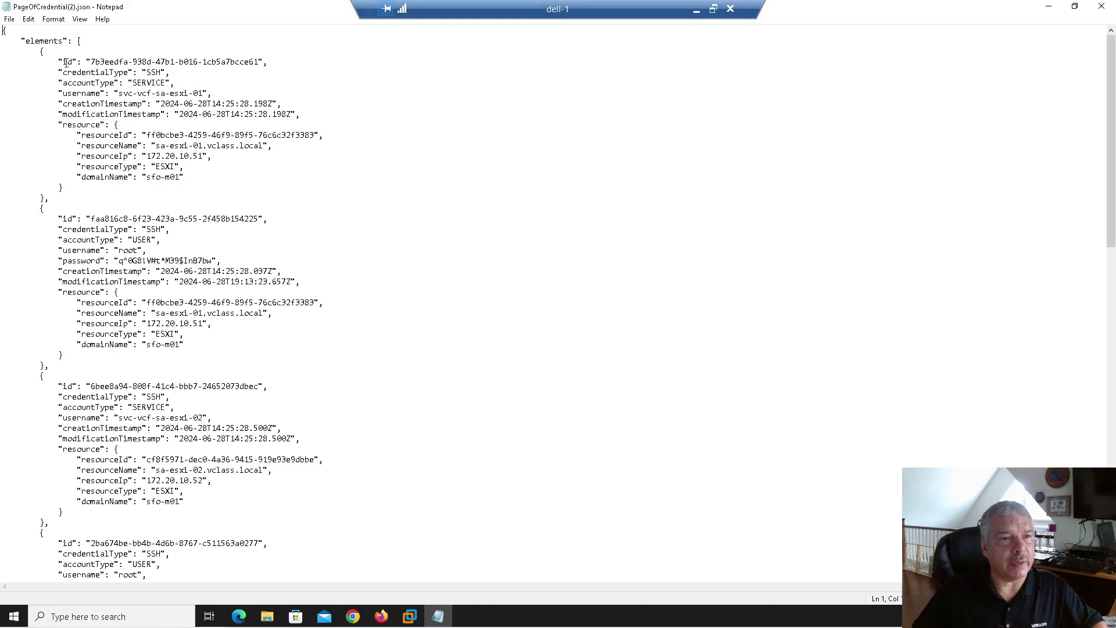
drag(63, 62, 167, 135)
click(168, 104)
drag(137, 94, 219, 94)
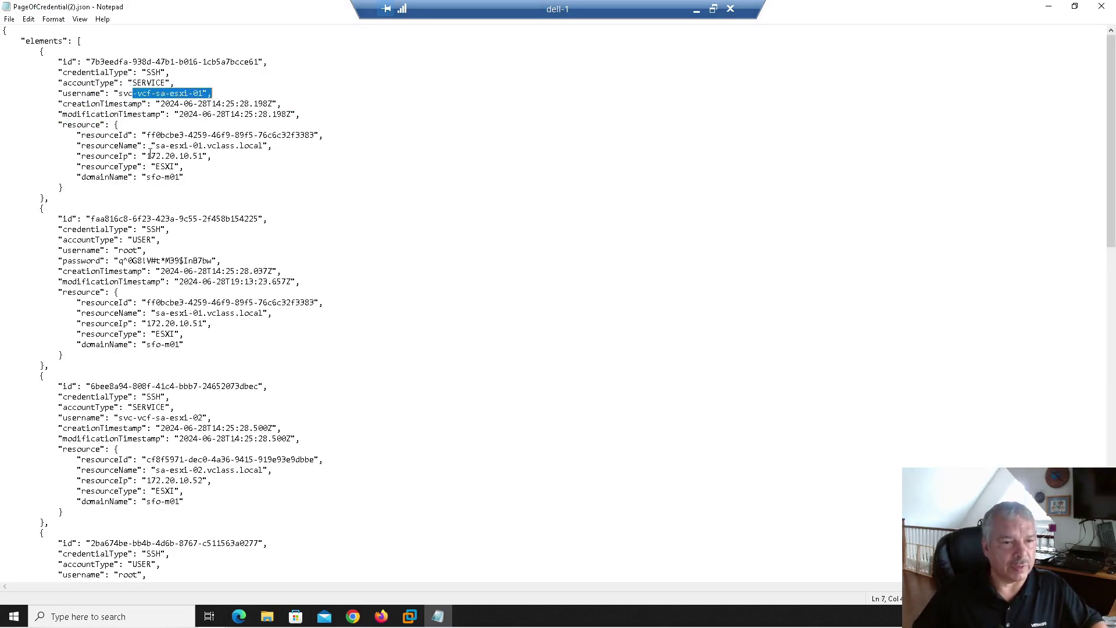
drag(147, 155, 212, 157)
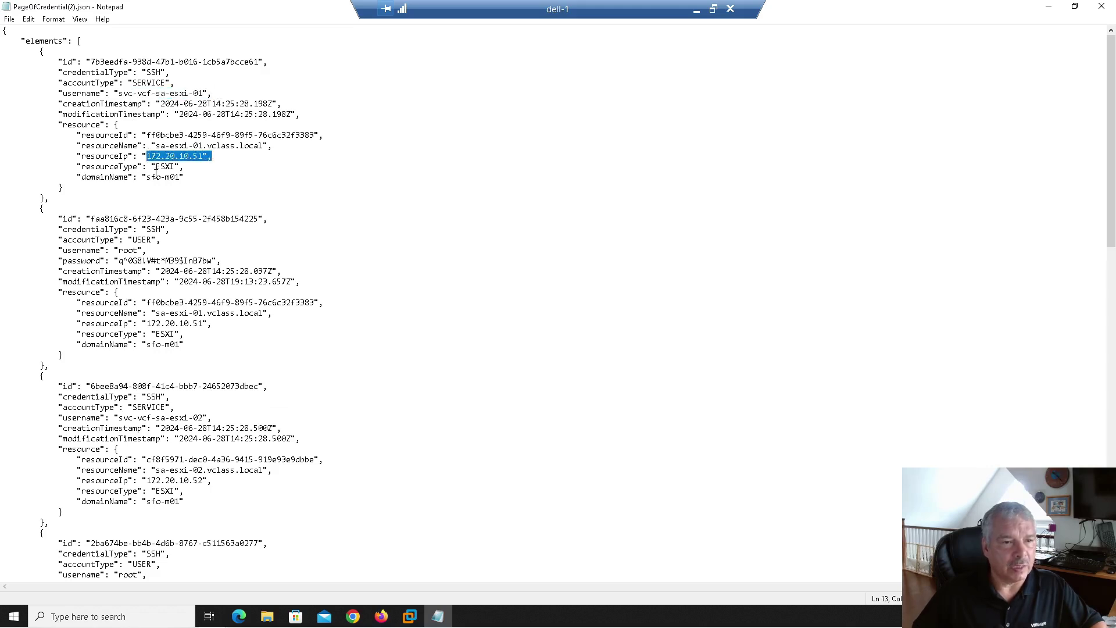
drag(213, 156, 184, 177)
key(Left)
key(Left)
key(Left)
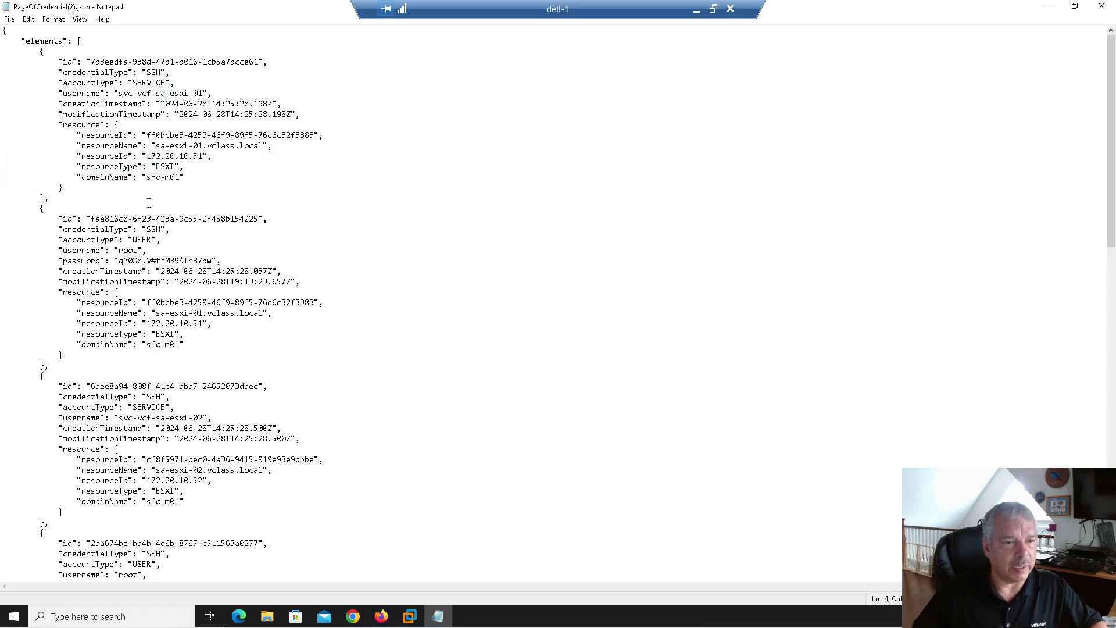
scroll(137, 203, down, 1)
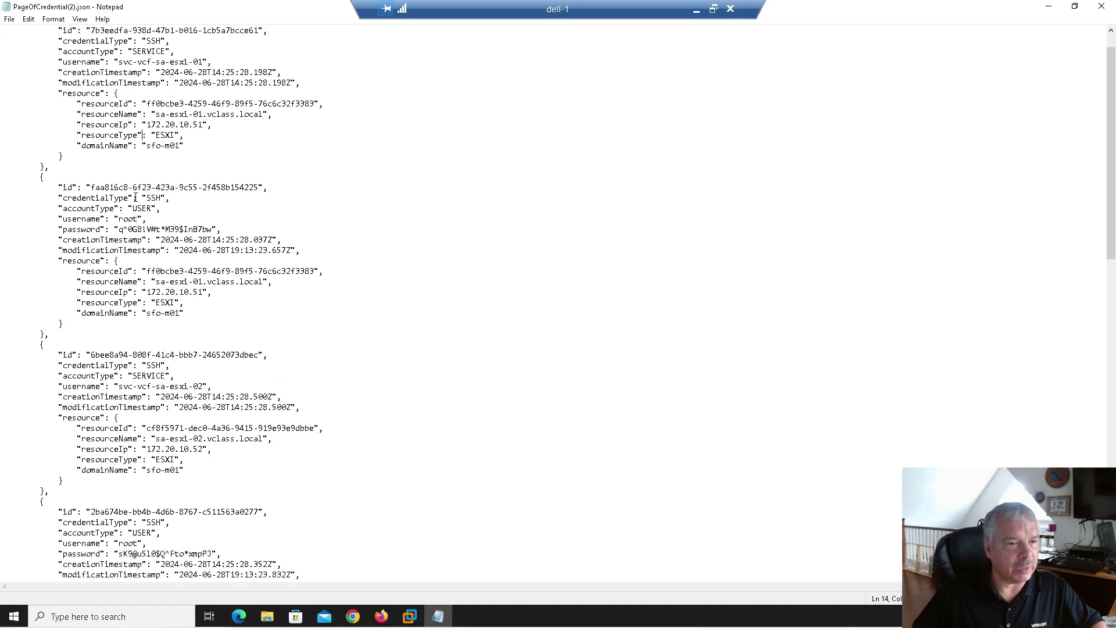
scroll(136, 198, down, 1)
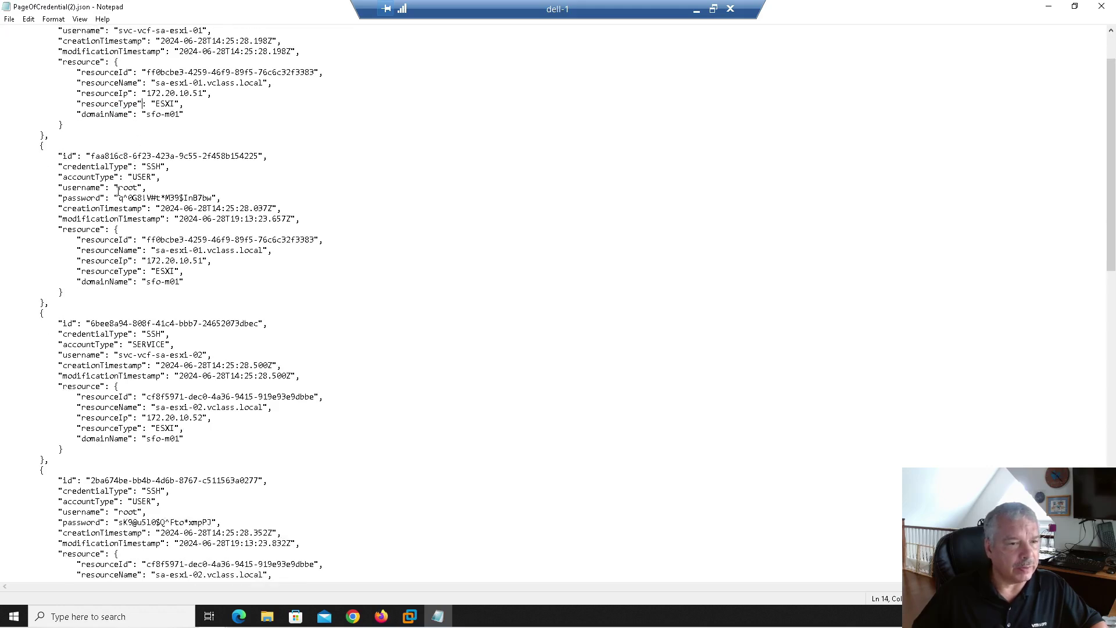
drag(119, 188, 216, 197)
click(216, 198)
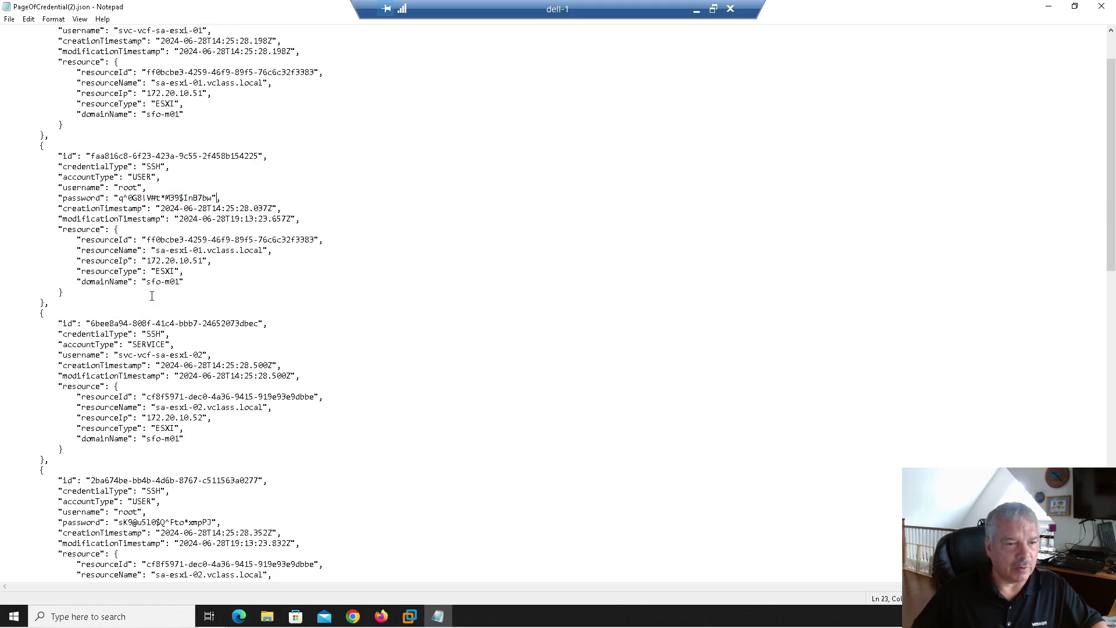
click(136, 313)
scroll(136, 318, down, 2)
scroll(129, 279, down, 1)
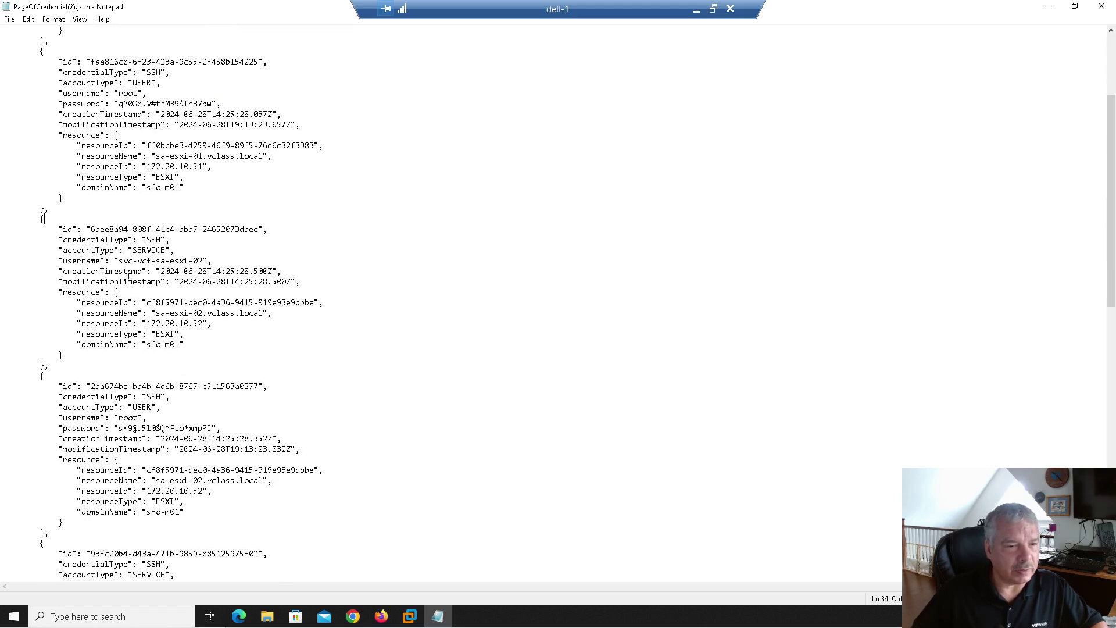
drag(153, 261, 213, 261)
scroll(142, 279, down, 3)
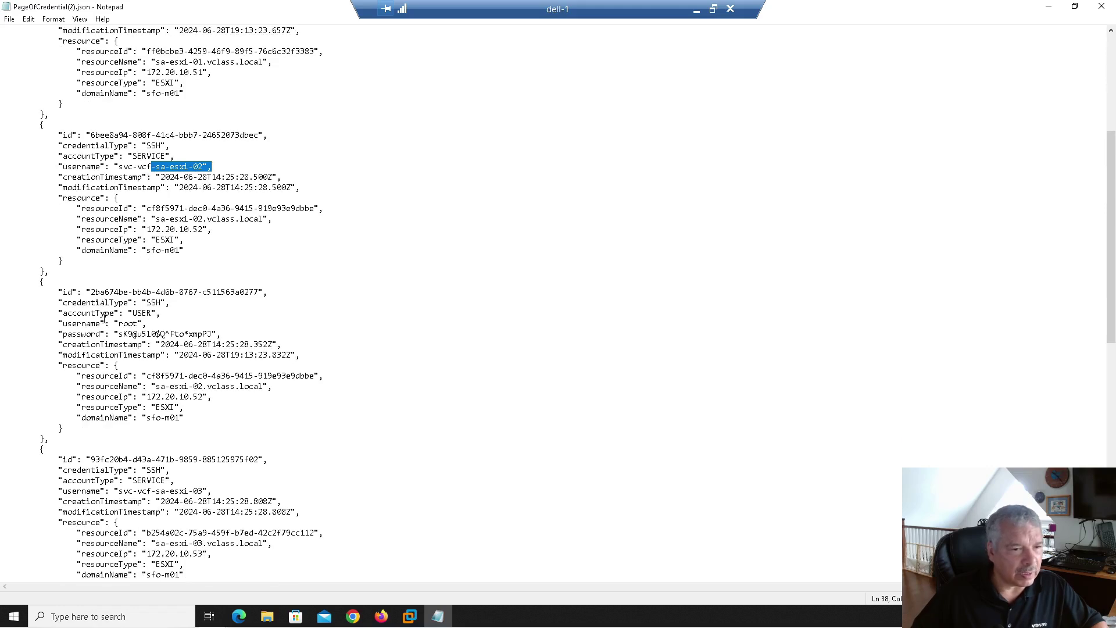
drag(106, 323, 236, 335)
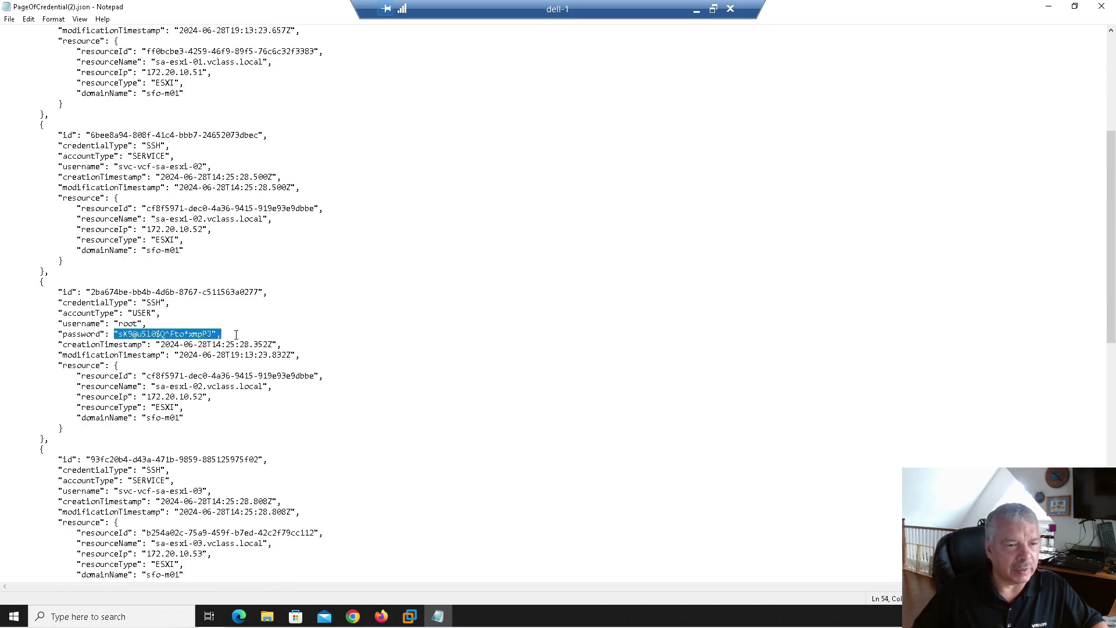
drag(115, 323, 234, 335)
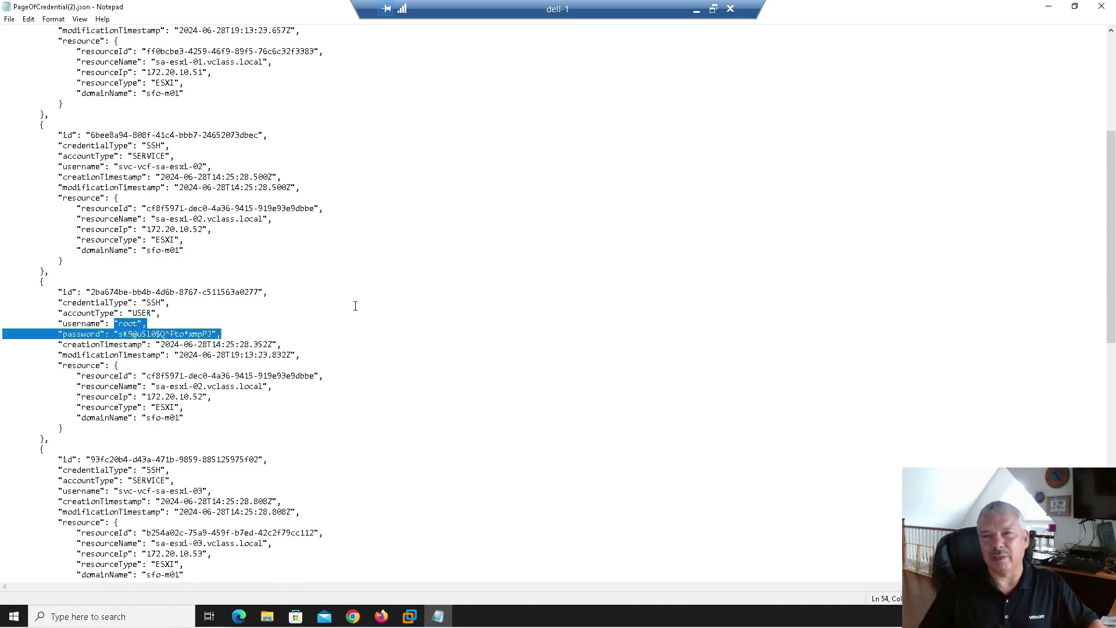
click(1072, 8)
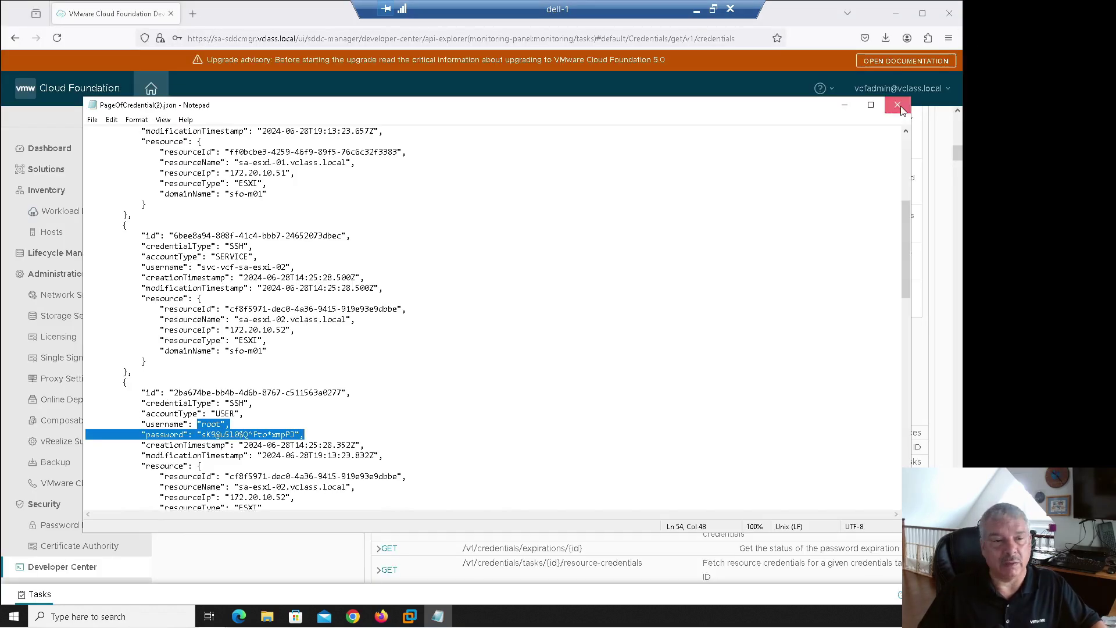
Step: Close the PageOfCredential(2).json Notepad window and return to the SDDC Manager Dashboard
click(898, 105)
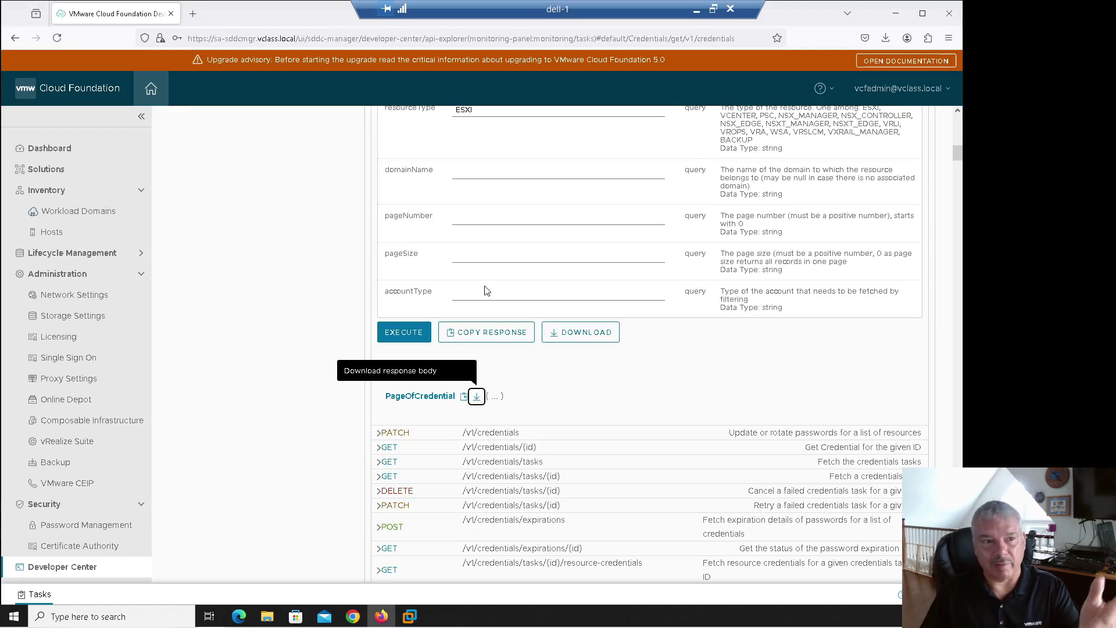
click(51, 149)
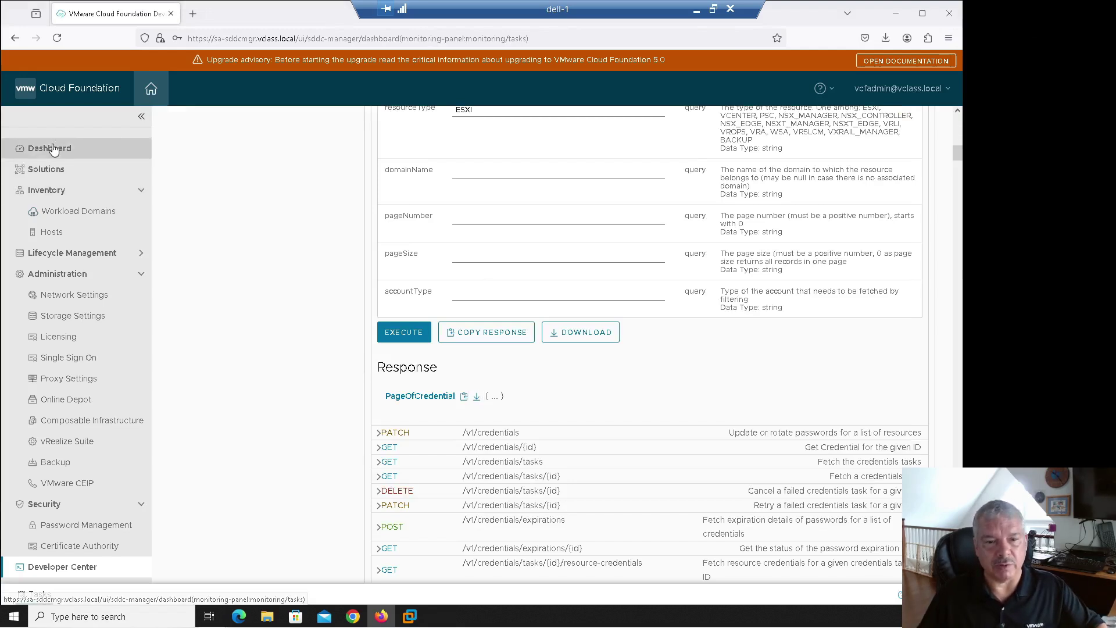